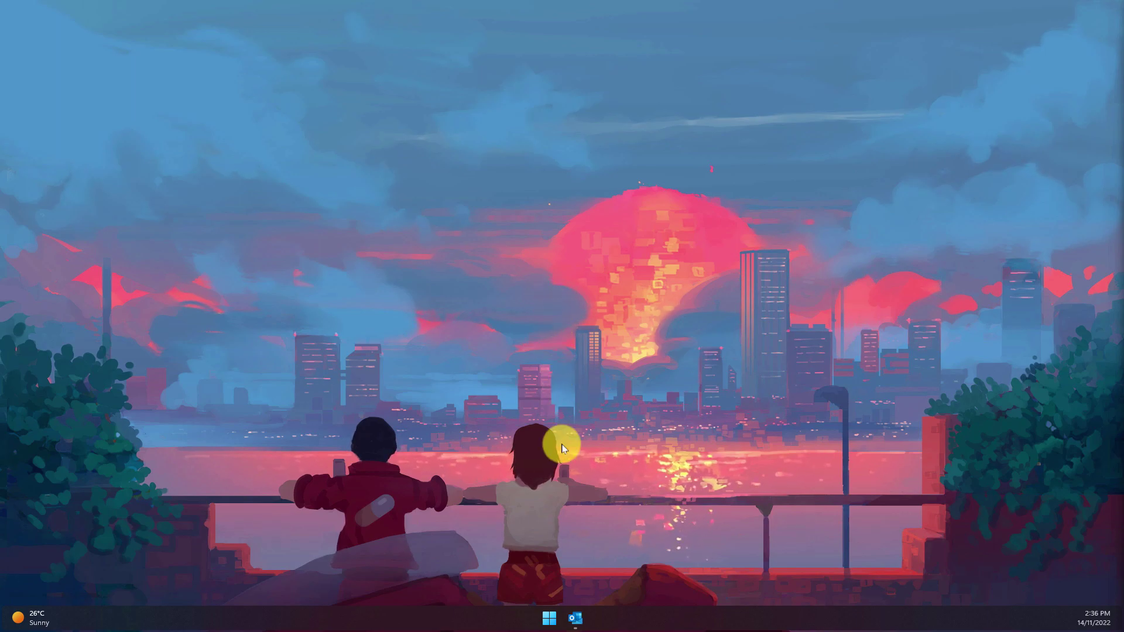
Launch Outlook from the Windows taskbar
left_click(573, 622)
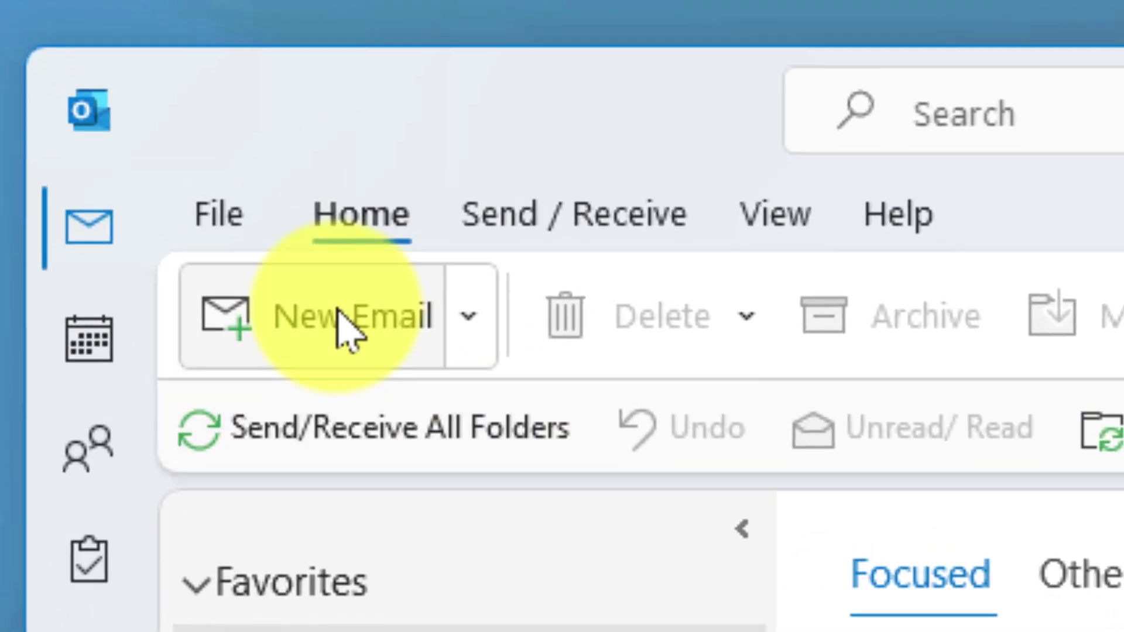
Paste the privacy statement into a new email's body and select all of it
left_click(342, 320)
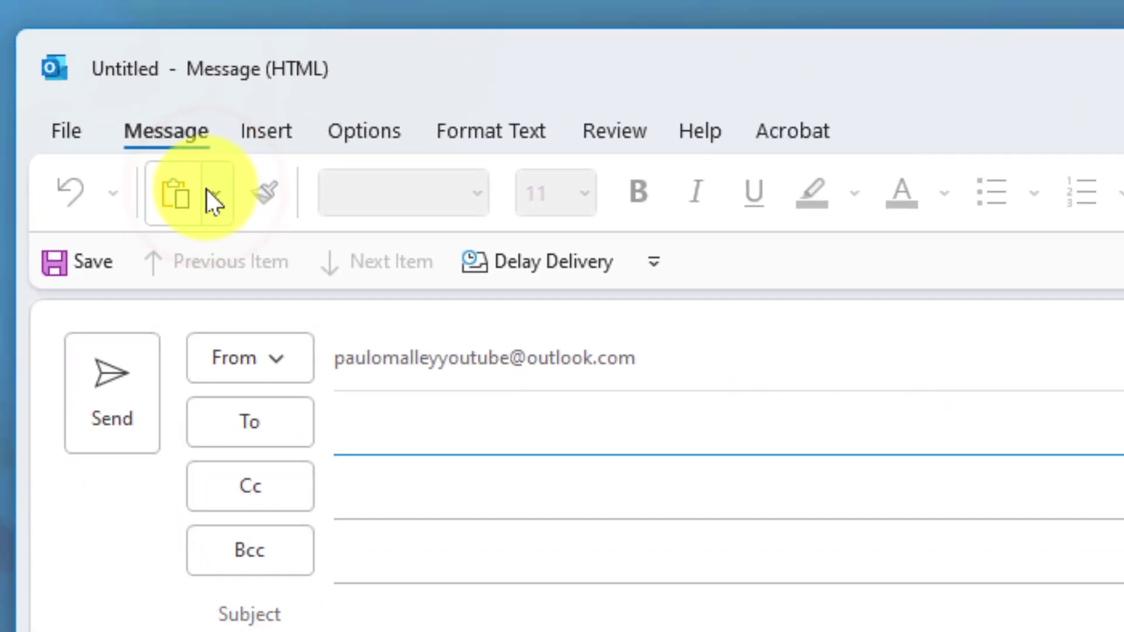
left_click(62, 255)
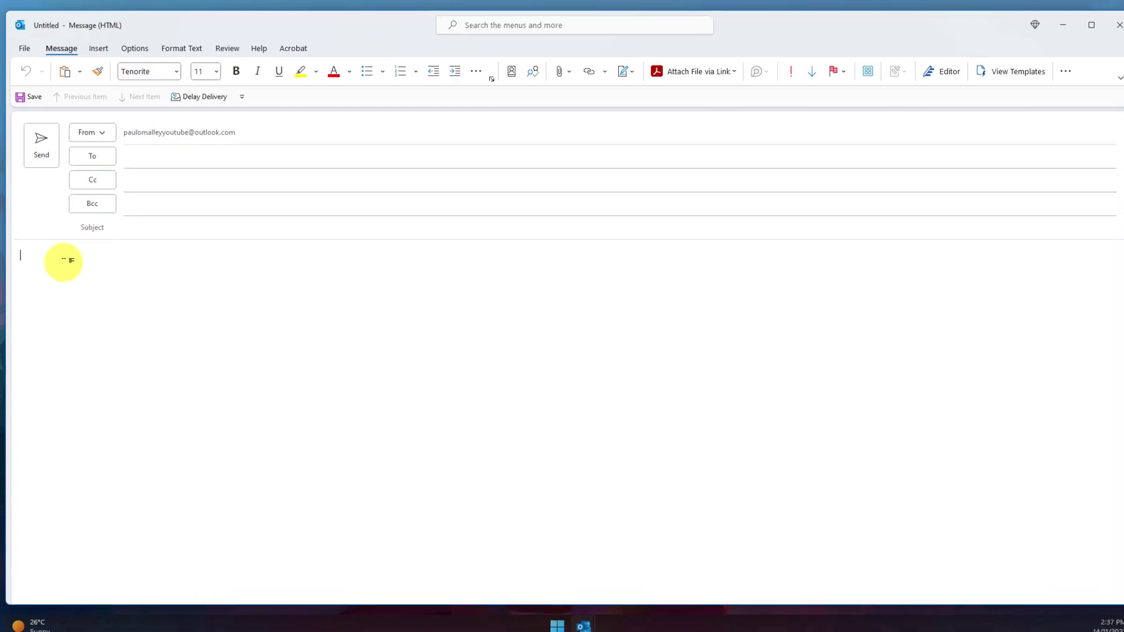
type("Excalibur Paper Company is committed to providing quality services to you and this policy outlines our ongoing obligations to you in respect of how we manage your Personal Information. We have adopted the Australian Privacy Principles (APPs) contained in the Privacy Act 1988 (Cth) (the Privacy Act). The NPPs govern the way in which we collect, use, disclose, store, secure and dispose of your Personal Information. A copy of the Australian Privacy Principles may be obtained from the website of The Office of the Australian Information Commissioner at www.aoic.gov.au")
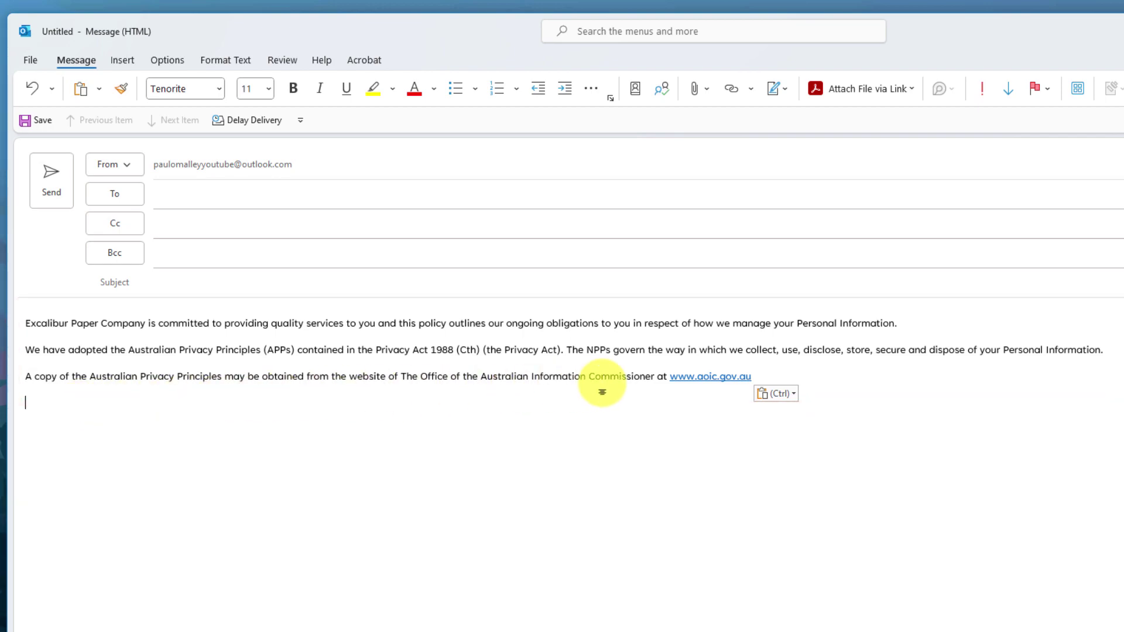
left_click_drag(758, 377, 25, 321)
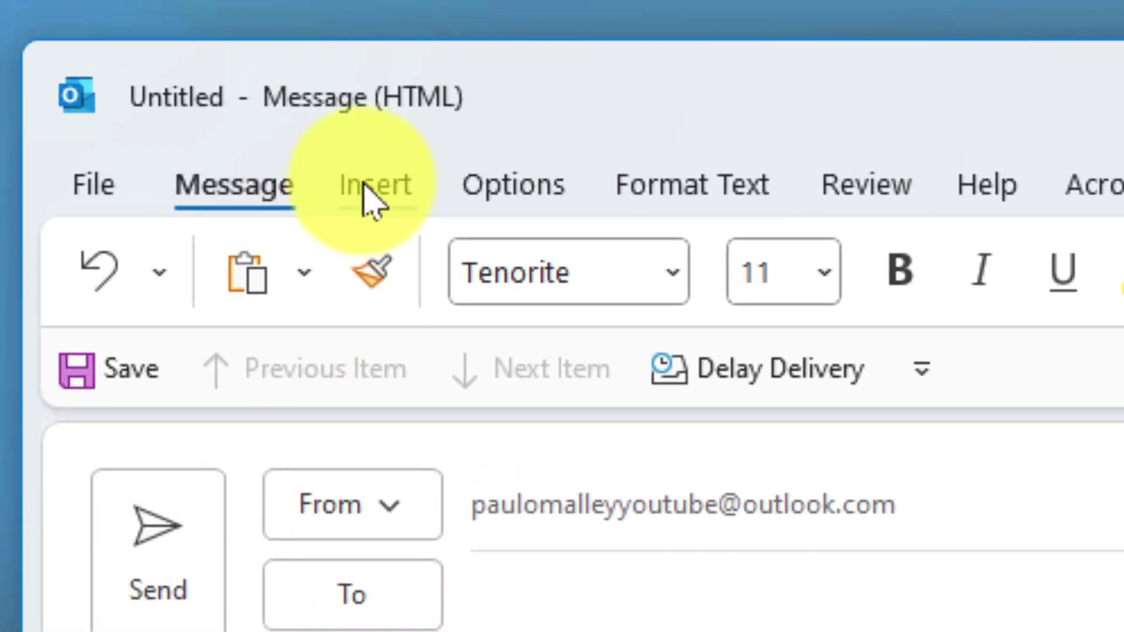
Start Save Selection to Quick Part Gallery from the Insert overflow's Quick Parts menu
left_click(372, 200)
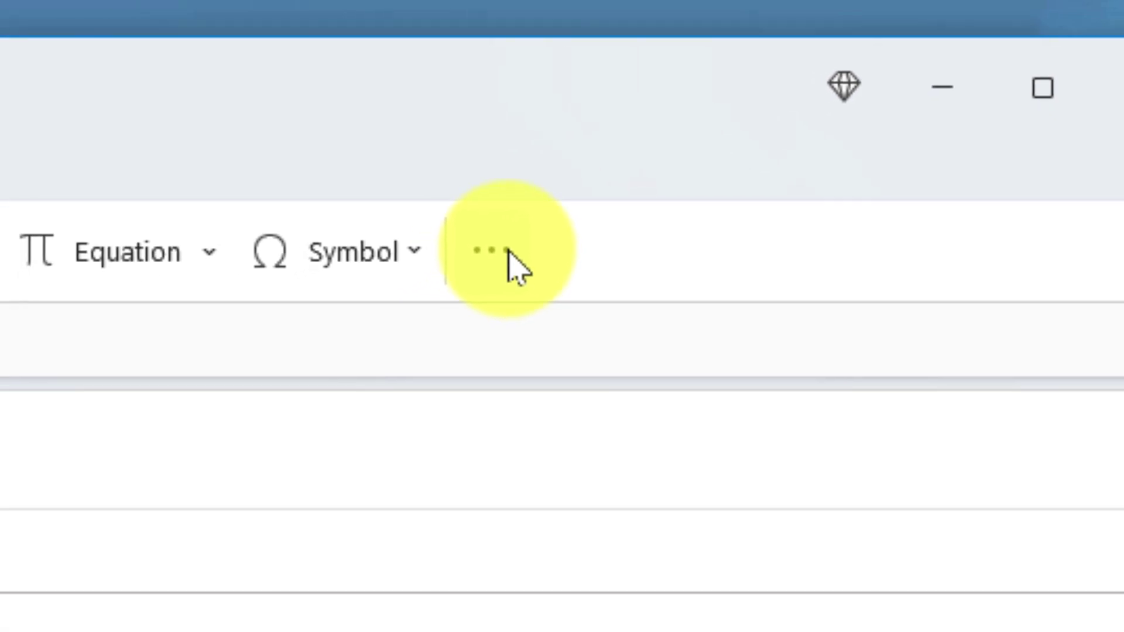
left_click(464, 272)
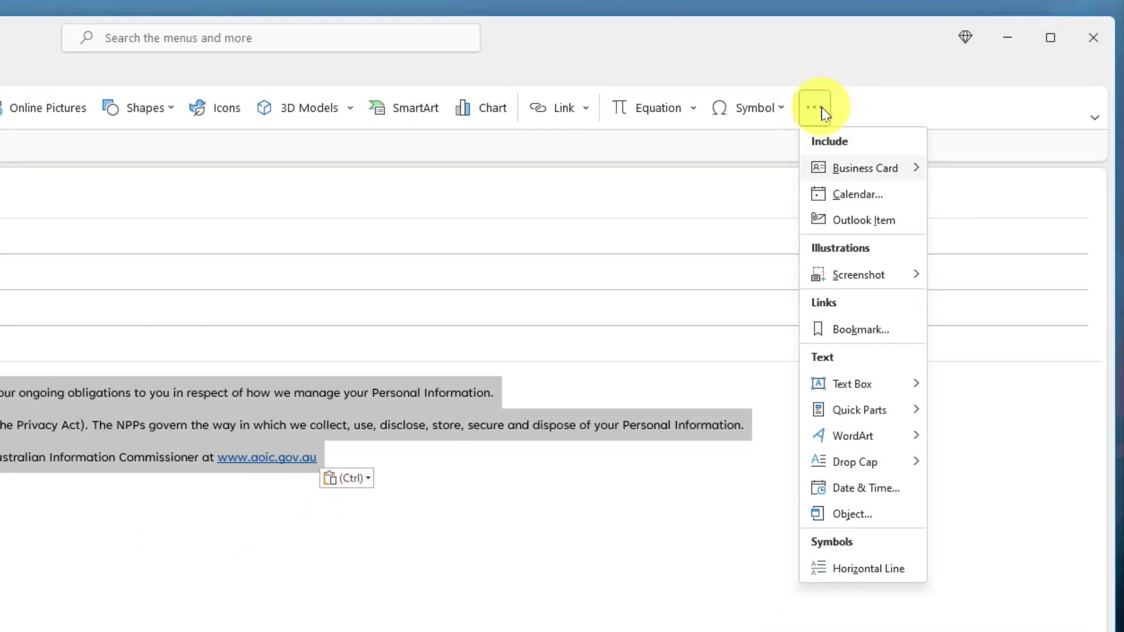
mouse_move(678, 258)
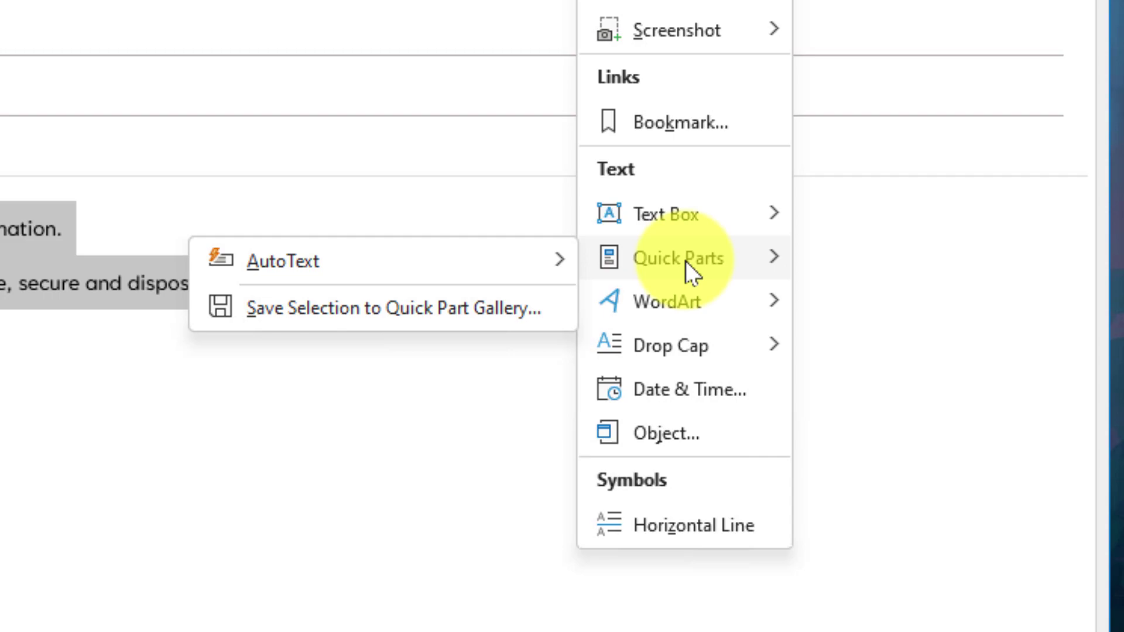
left_click(428, 312)
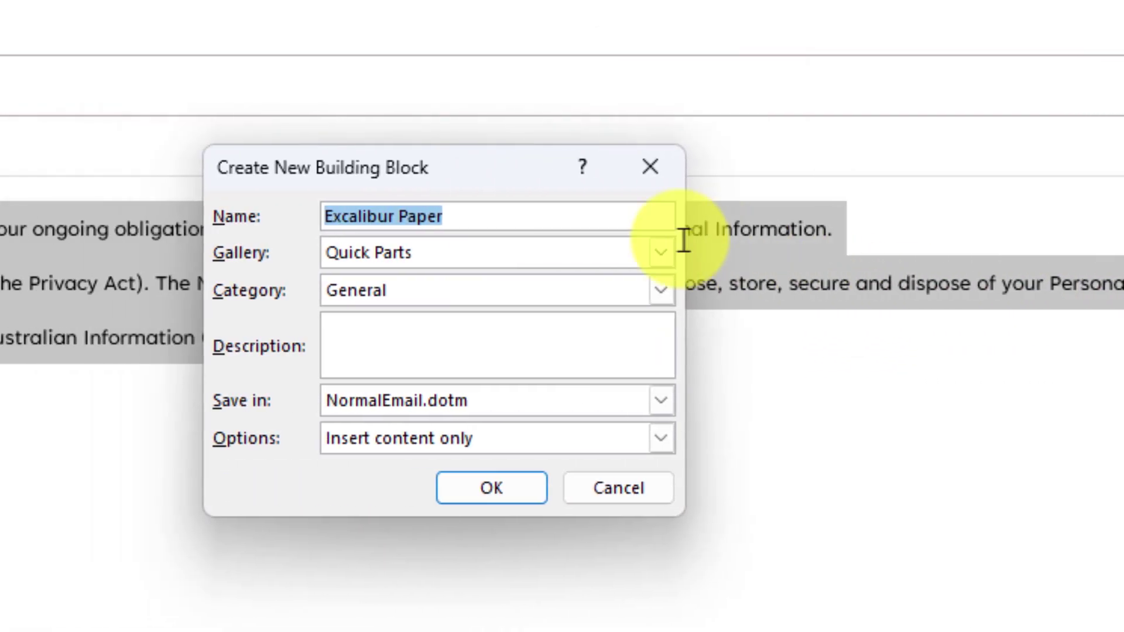
Name the building block 'Privacy Statement', keep the Quick Parts gallery, describe it 'Our Privacy Statement'
left_click(589, 215)
double_click(589, 216)
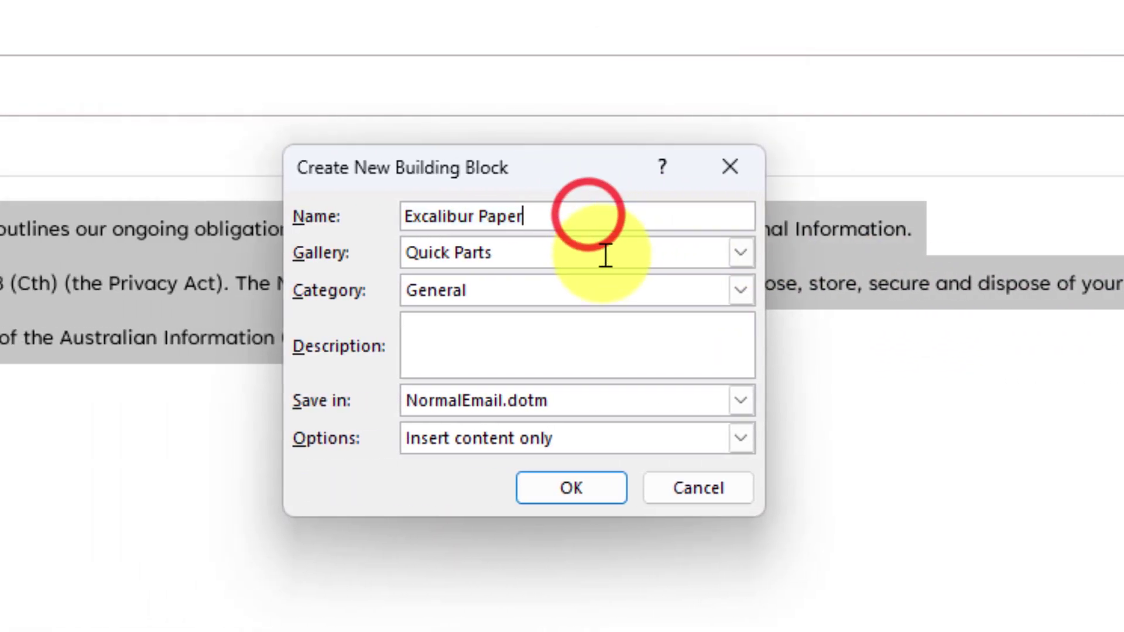
type("Privacy Statement")
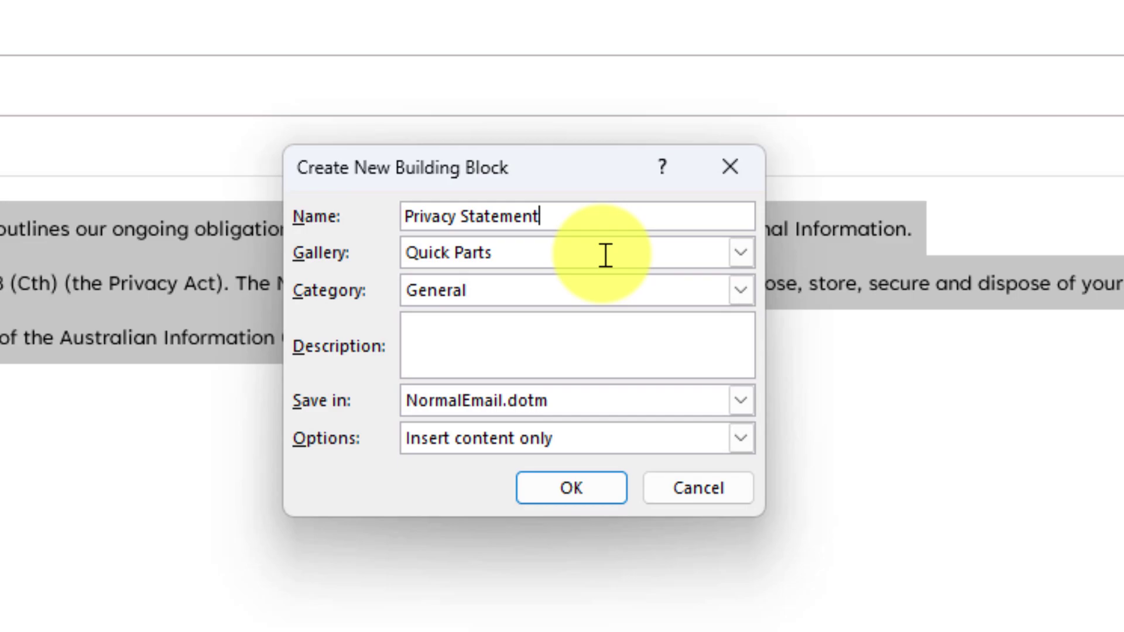
left_click(602, 255)
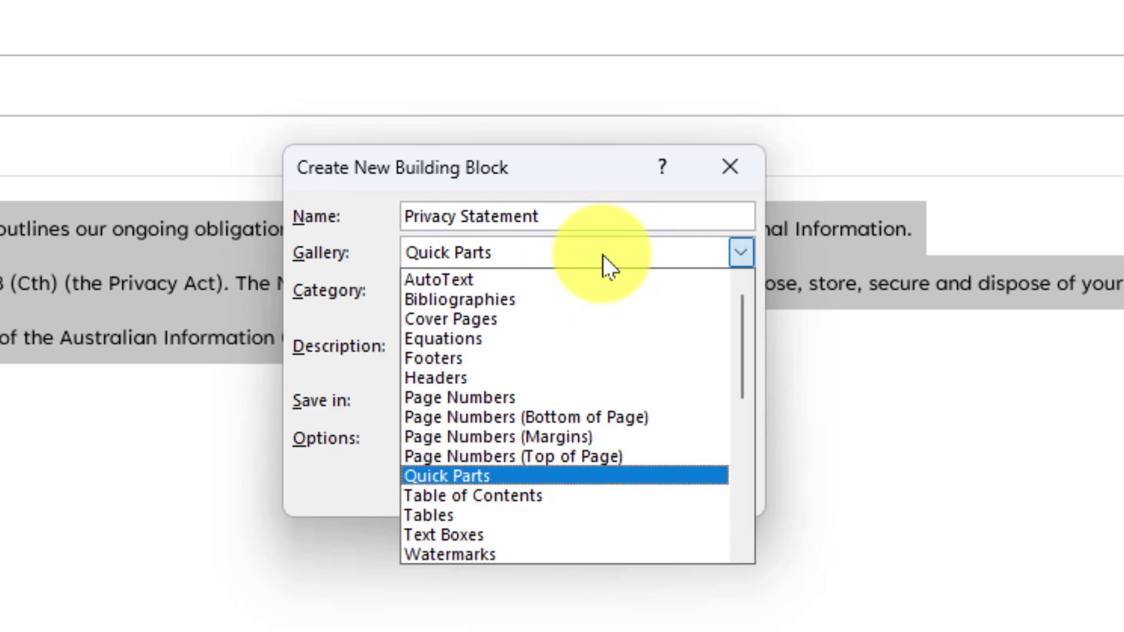
left_click(603, 255)
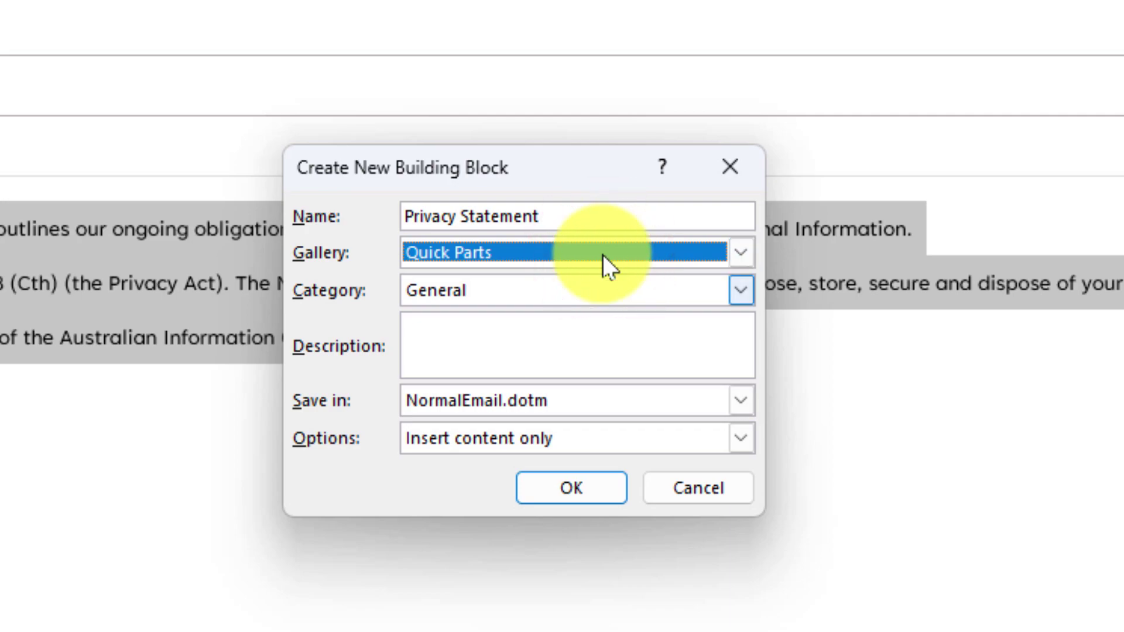
left_click(477, 338)
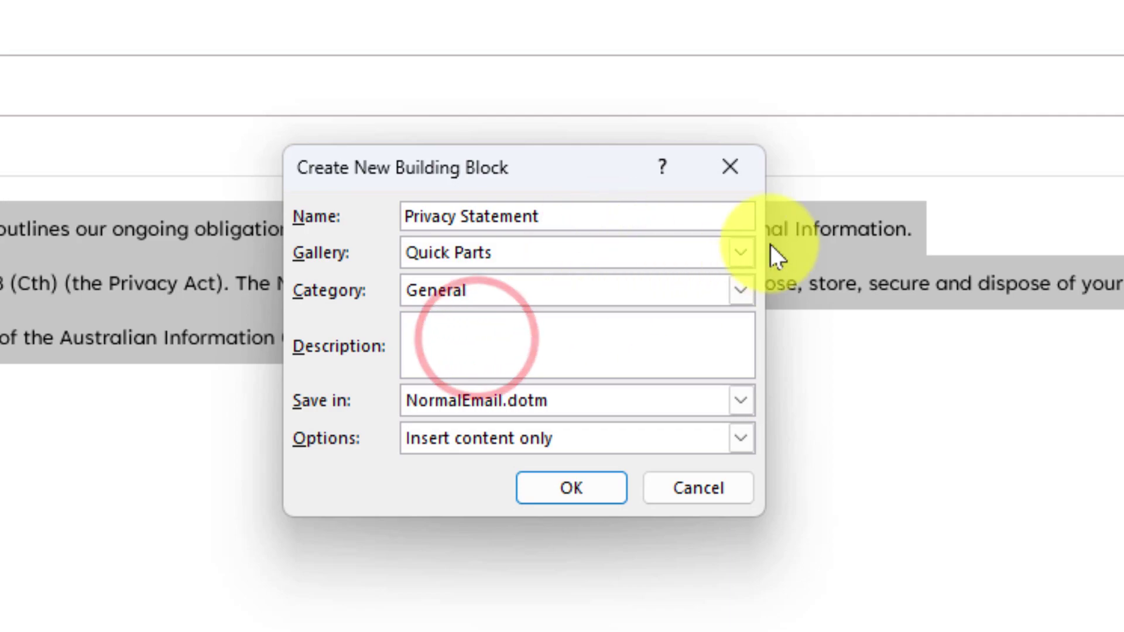
type("Our Privacy Statement")
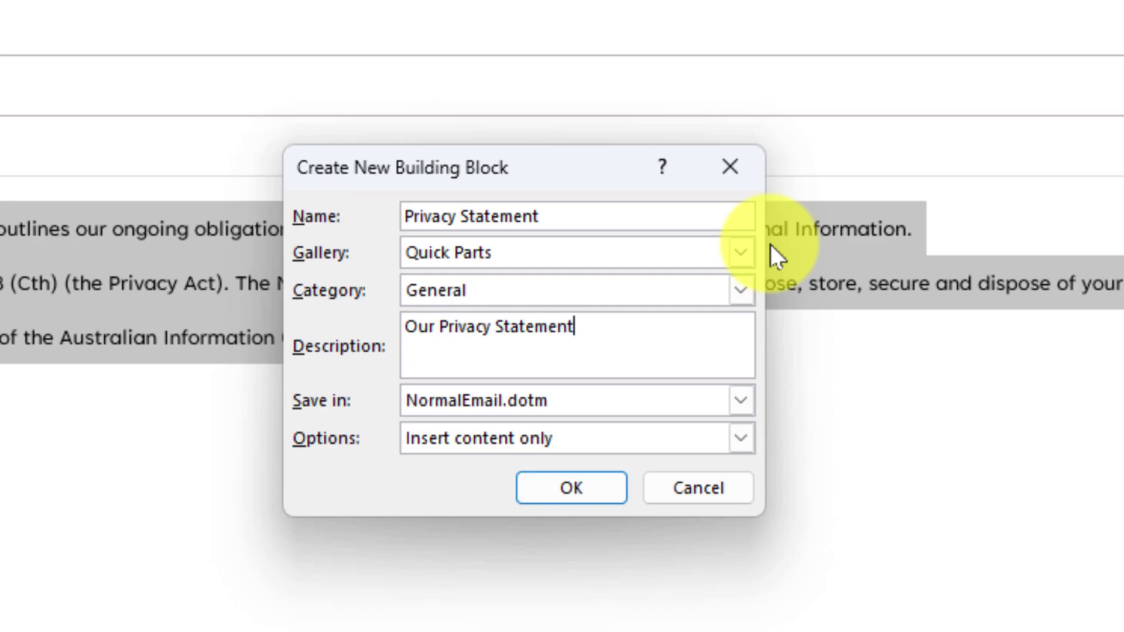
Set Options to Insert content only and confirm creating the Quick Part
left_click(581, 438)
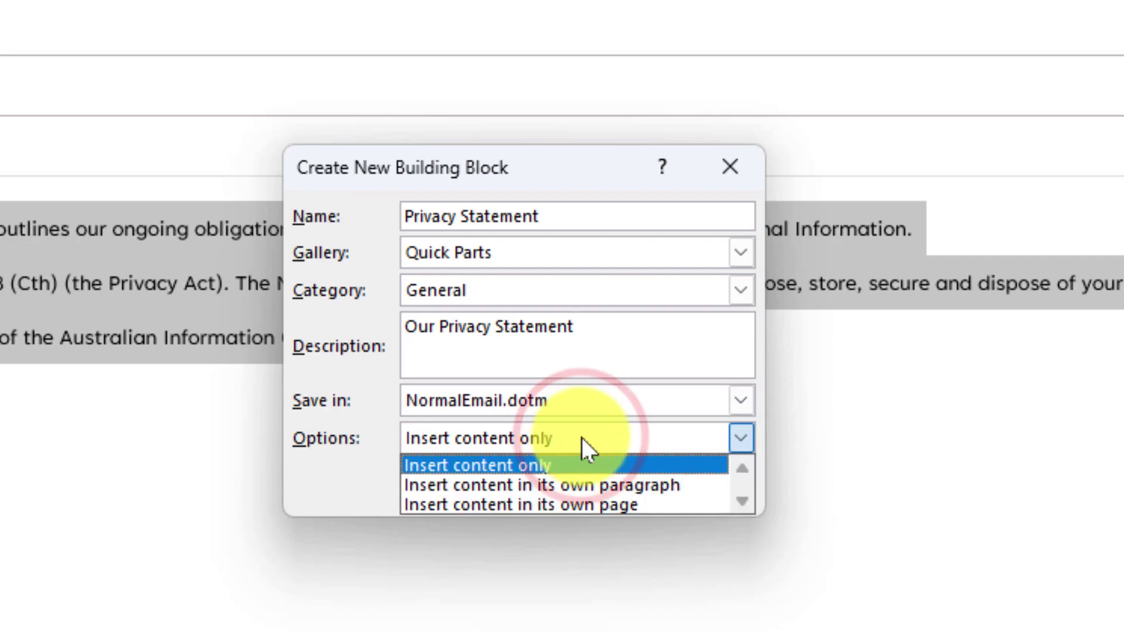
key("Down")
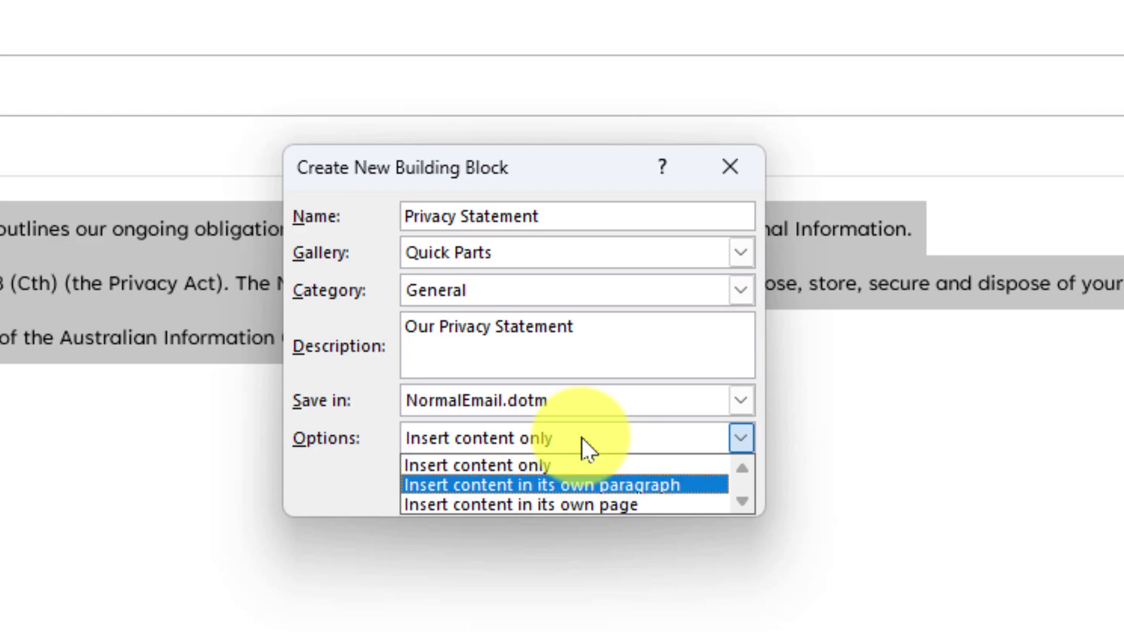
key("Down")
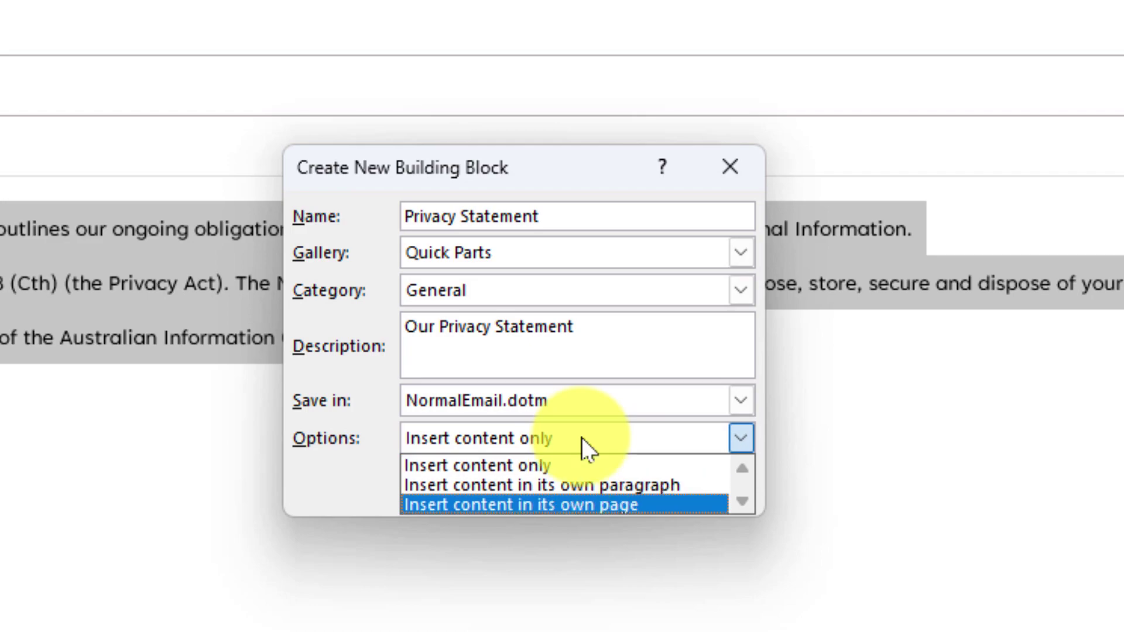
key("Up")
key("Up")
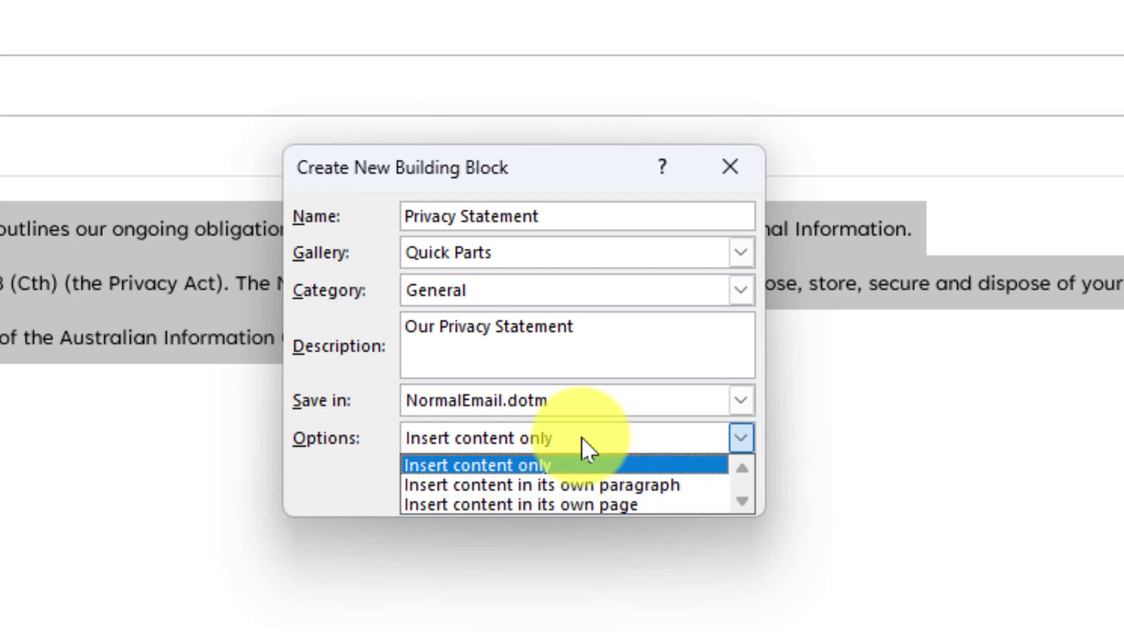
left_click(543, 464)
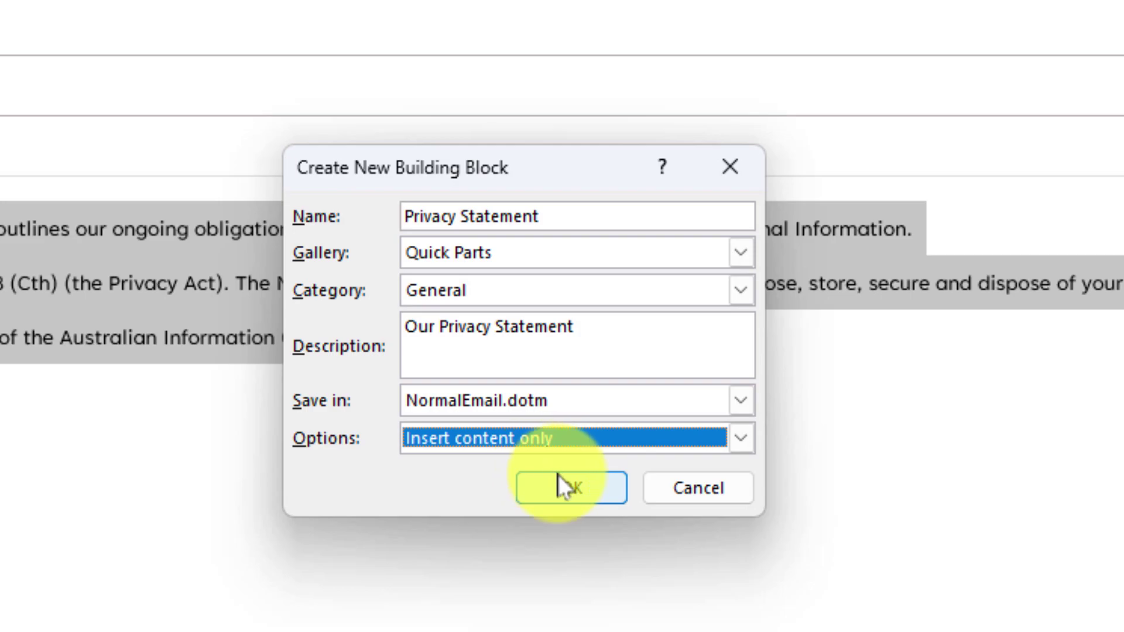
left_click(578, 488)
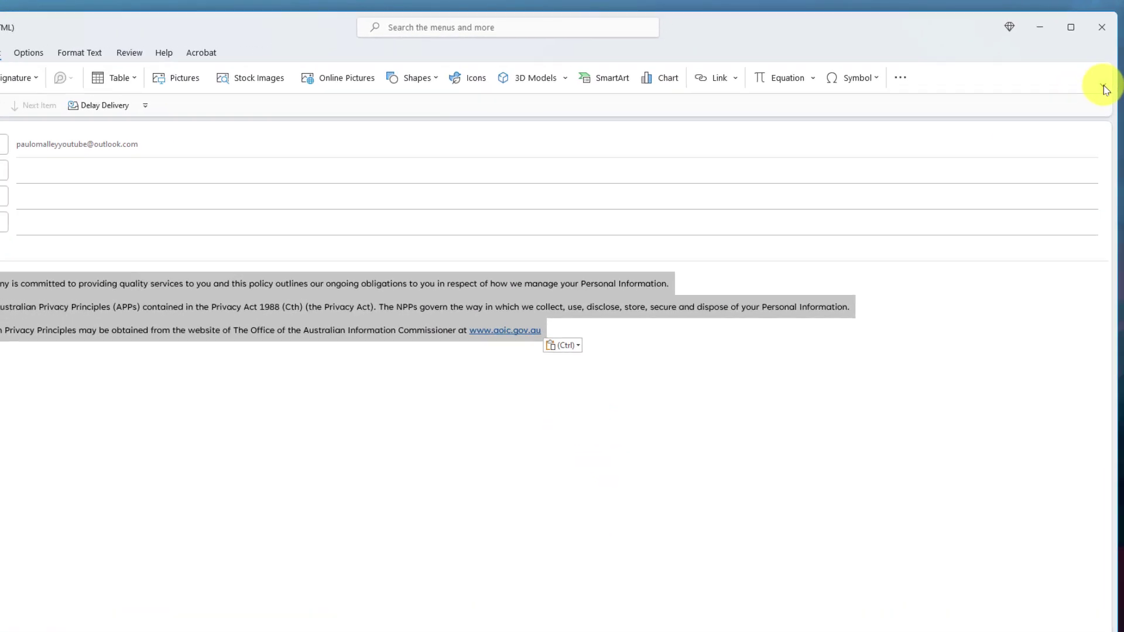
Check the Quick Parts gallery lists Privacy Statement in classic ribbon, then return to the simplified ribbon
left_click(1104, 76)
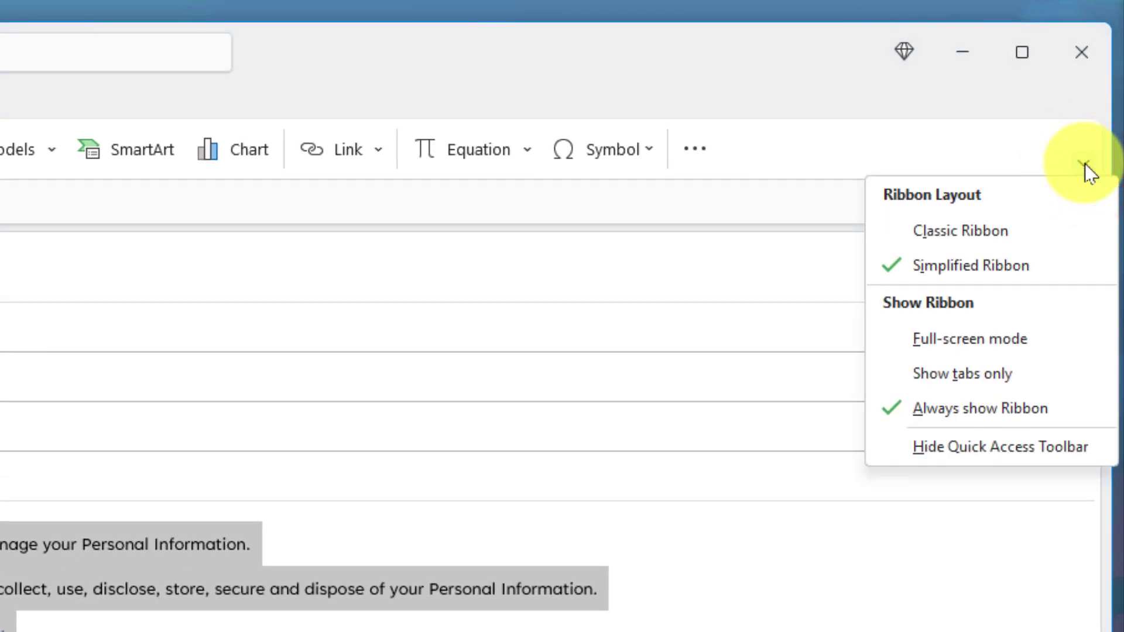
left_click(974, 233)
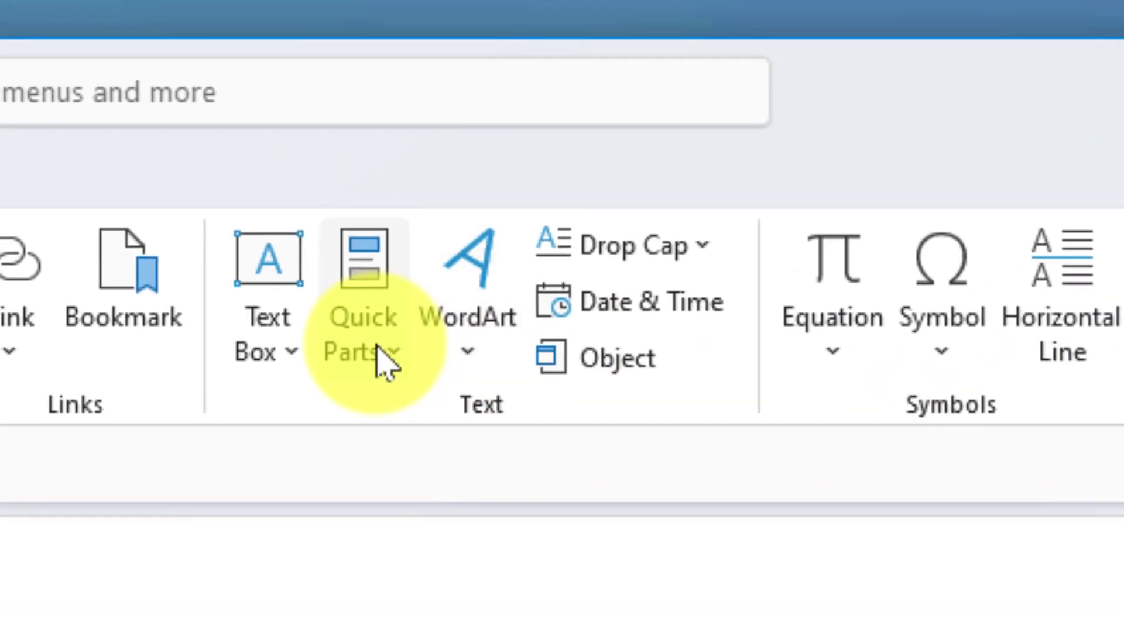
left_click(380, 353)
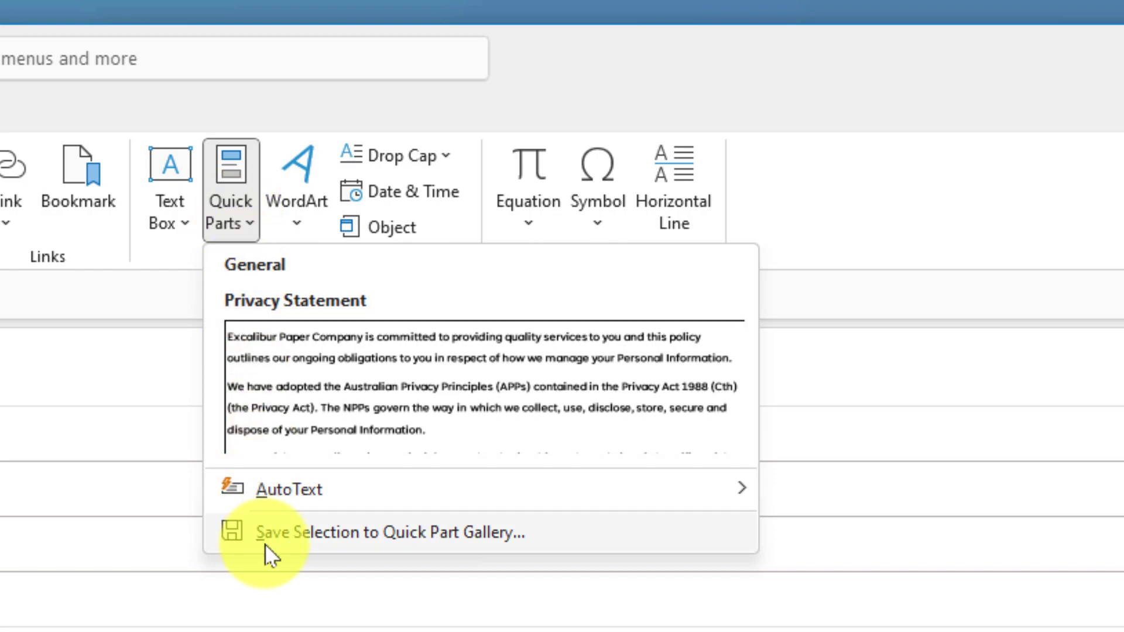
left_click(1073, 263)
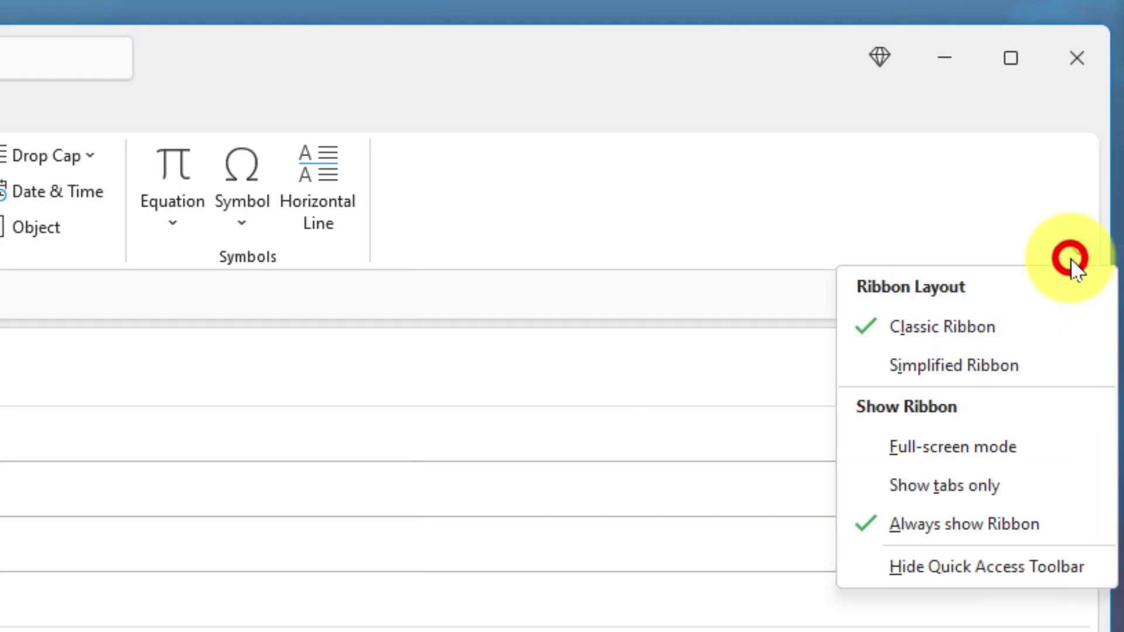
left_click(948, 364)
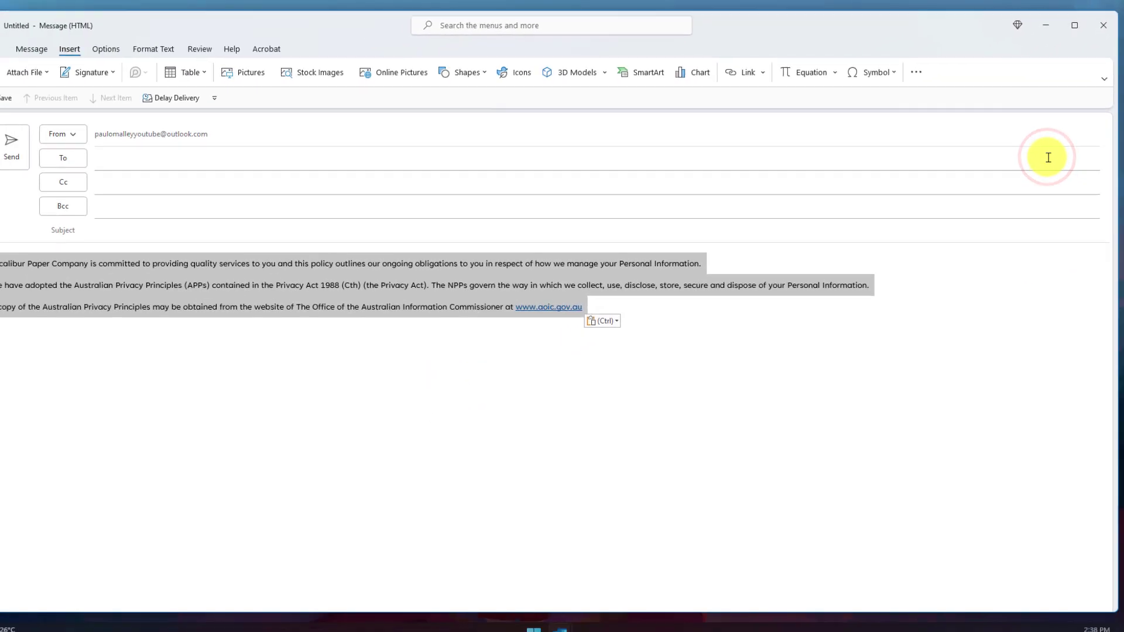
Insert a second Privacy Statement copy a few blank lines below the first one
left_click(34, 316)
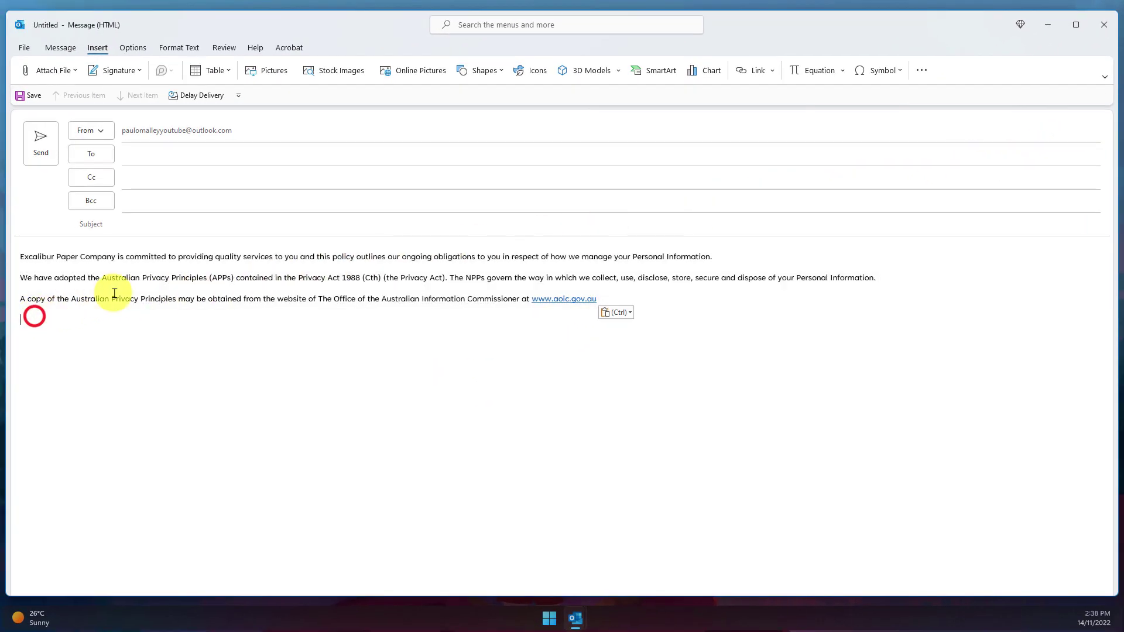
key("Return")
key("Return")
key("Return")
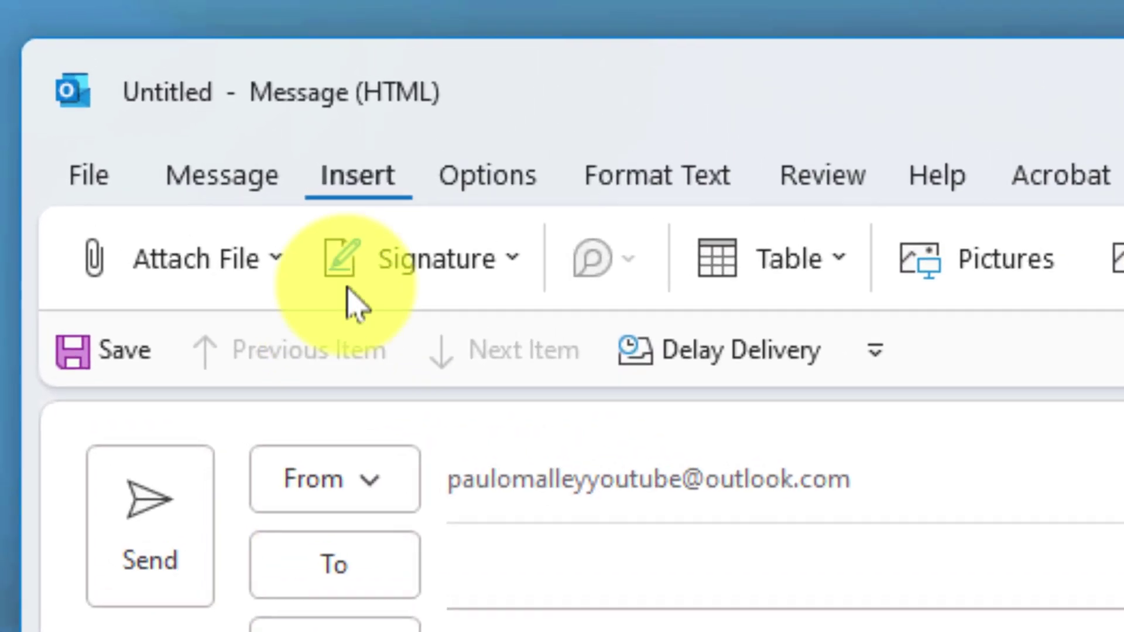
left_click(100, 51)
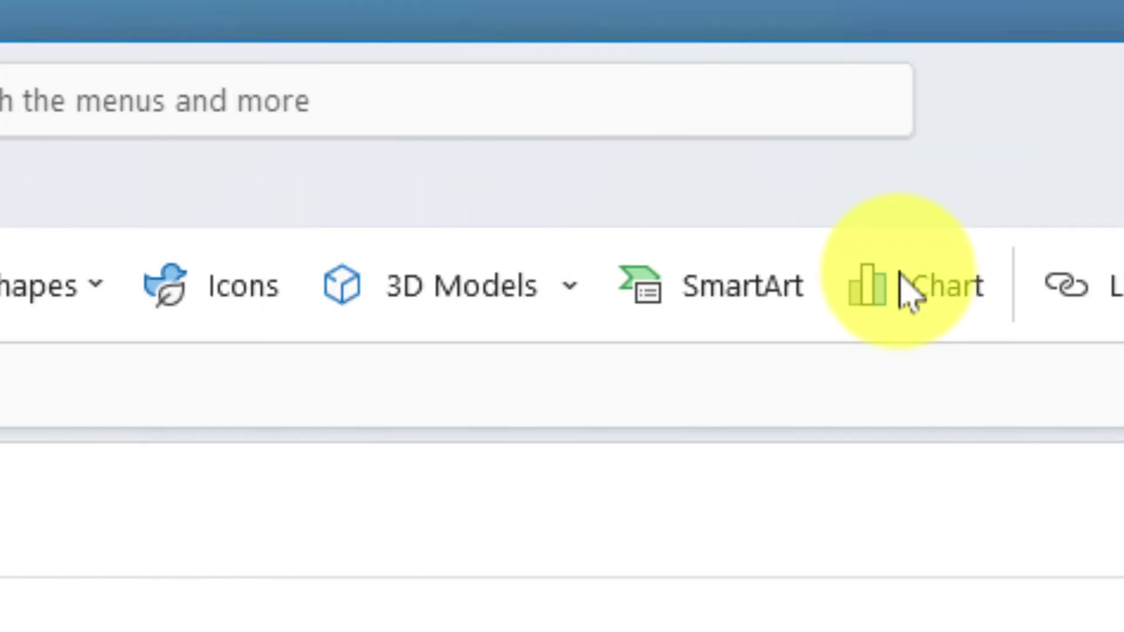
left_click(365, 279)
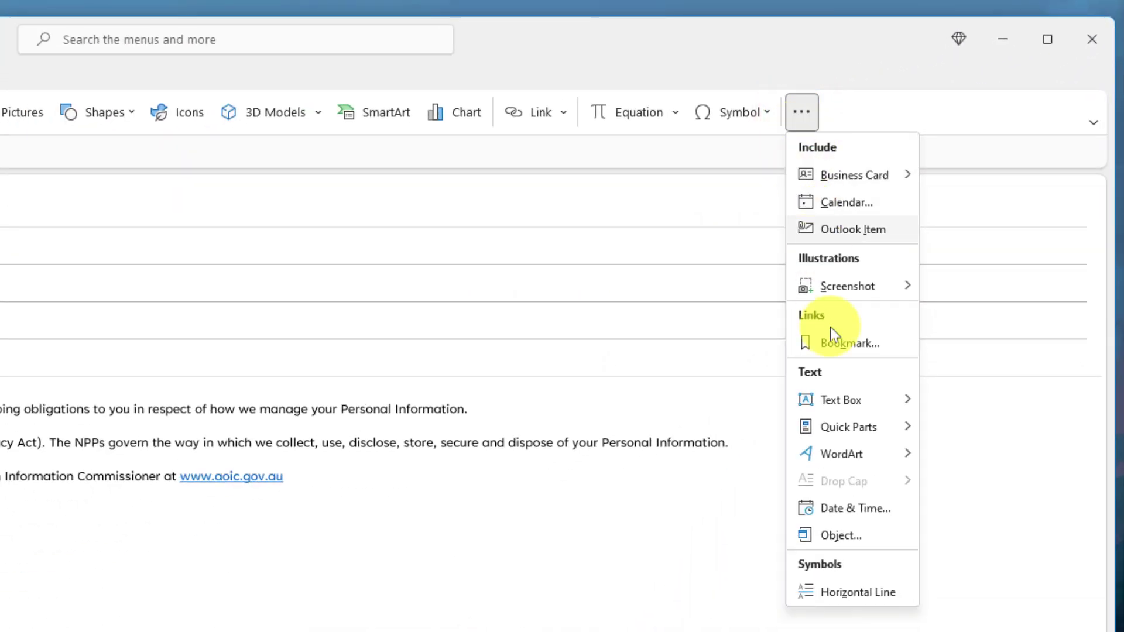
mouse_move(706, 236)
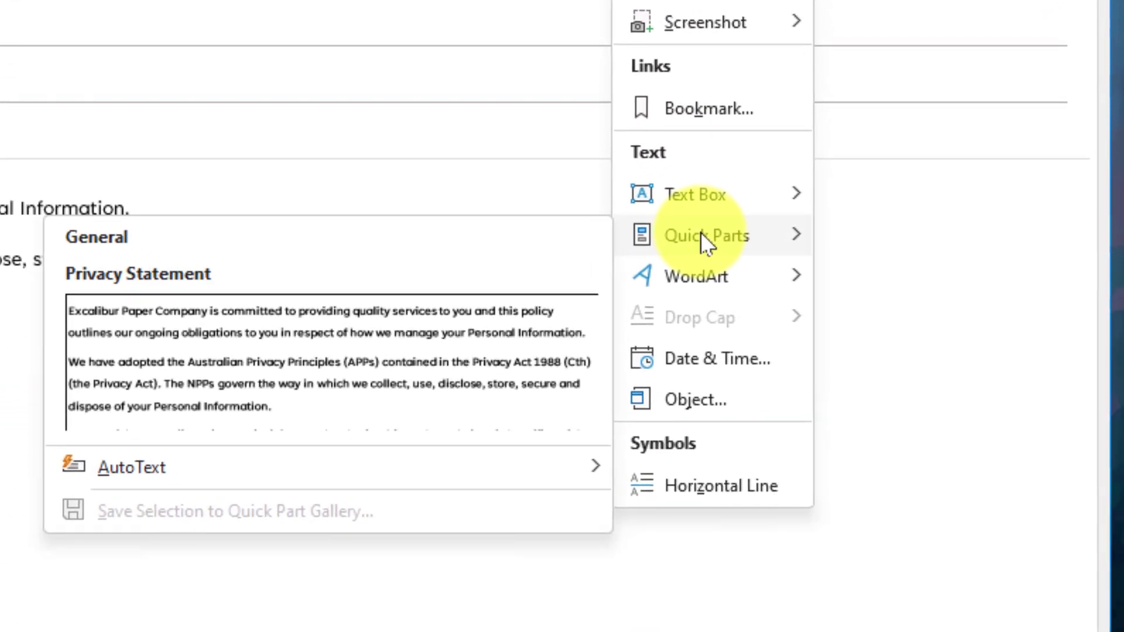
left_click(293, 341)
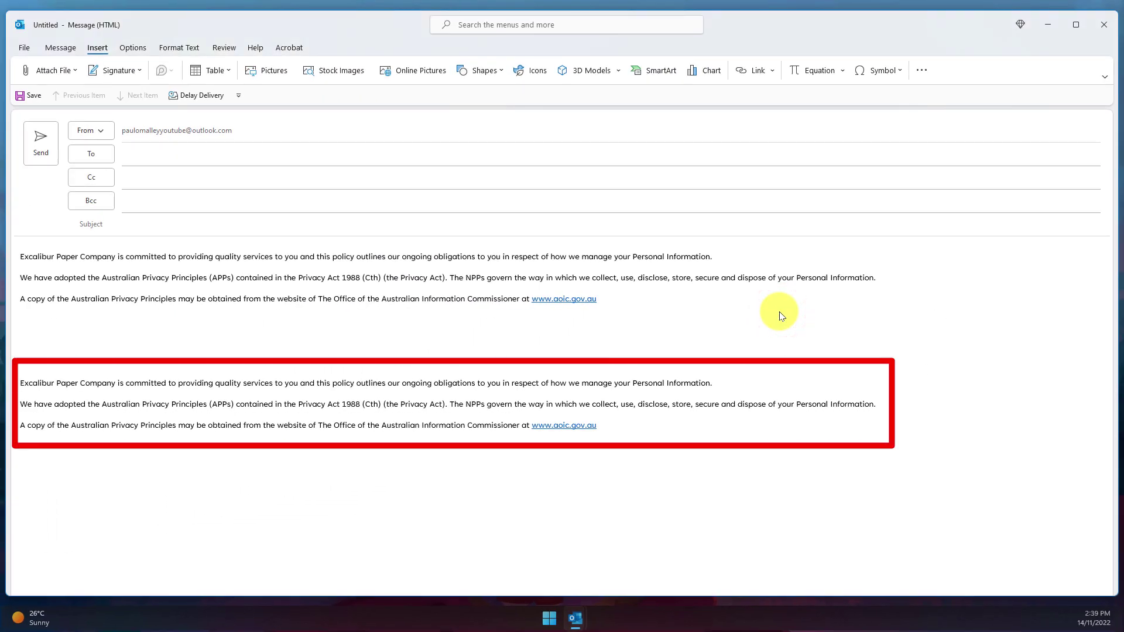
Insert the Privacy Statement at the beginning of the document via its gallery right-click menu
left_click(921, 75)
left_click(940, 265)
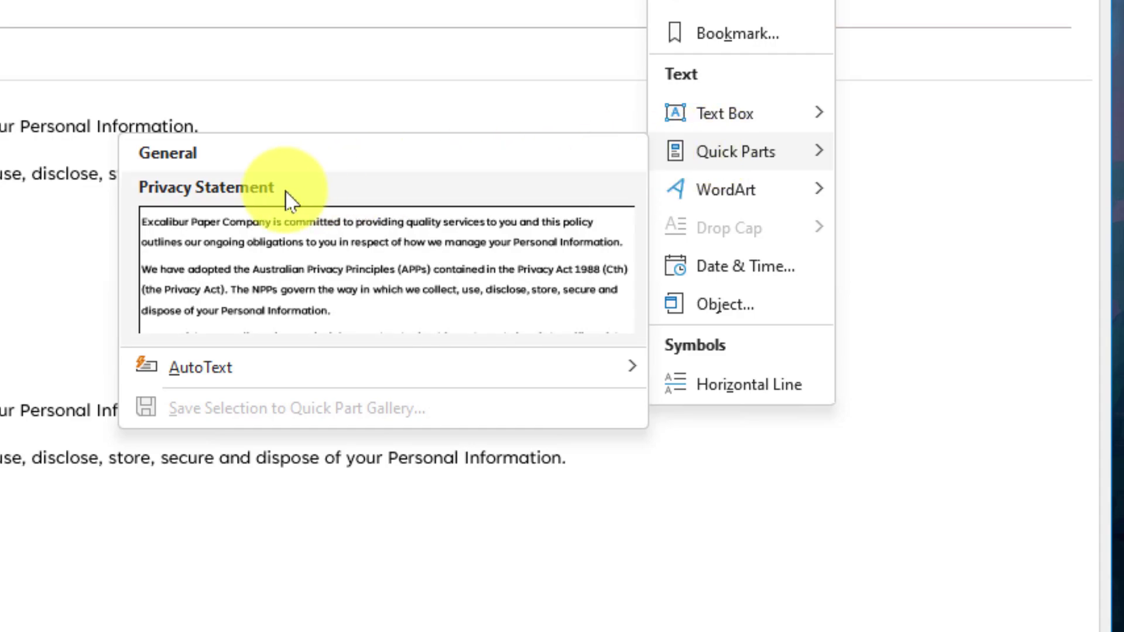
right_click(290, 200)
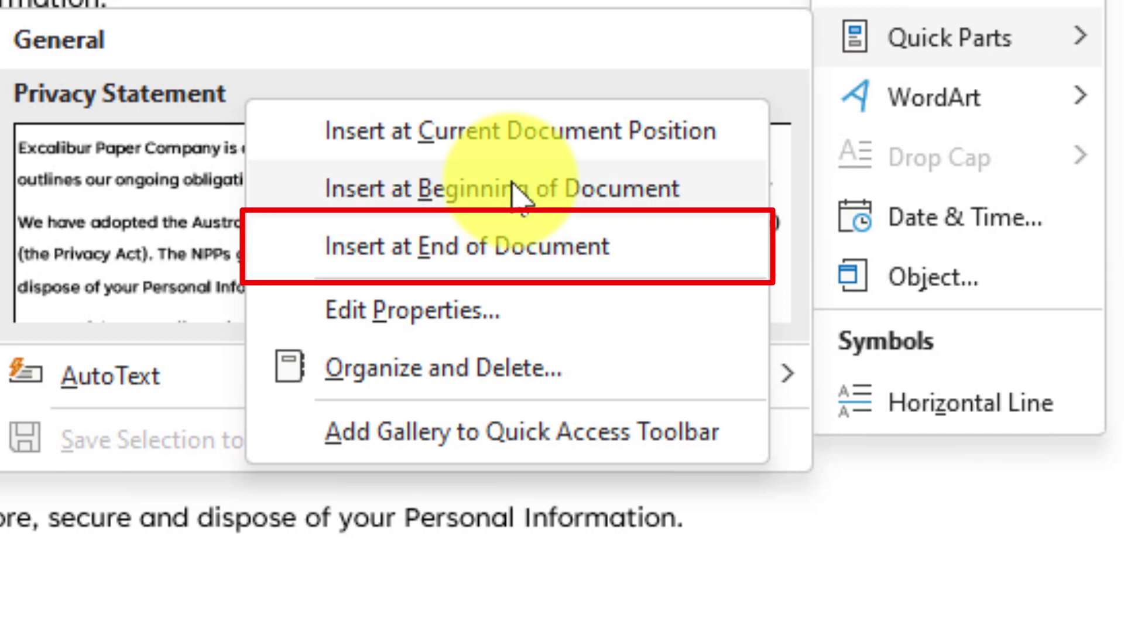
left_click(481, 195)
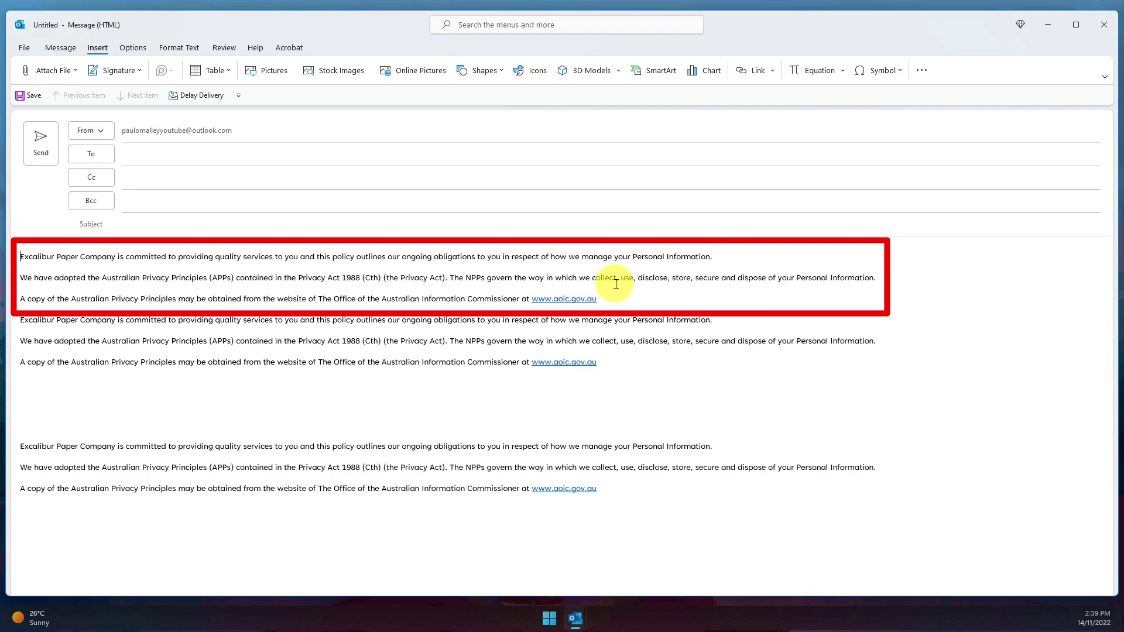
Add the Quick Parts gallery to the Quick Access Toolbar from the Privacy Statement entry's menu
left_click(921, 71)
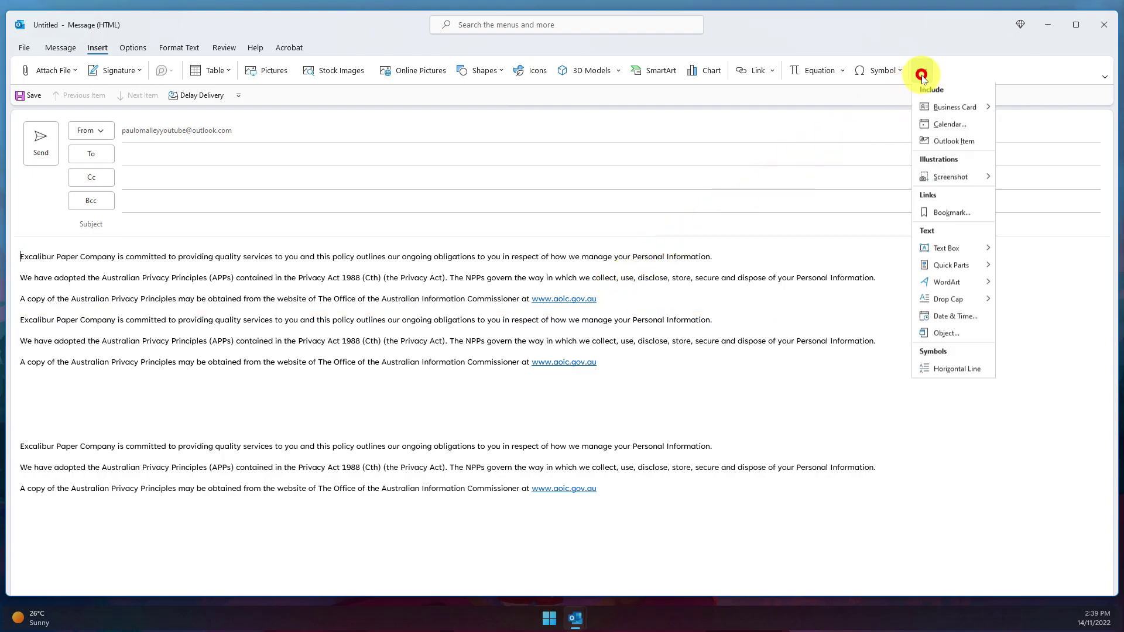
left_click(940, 268)
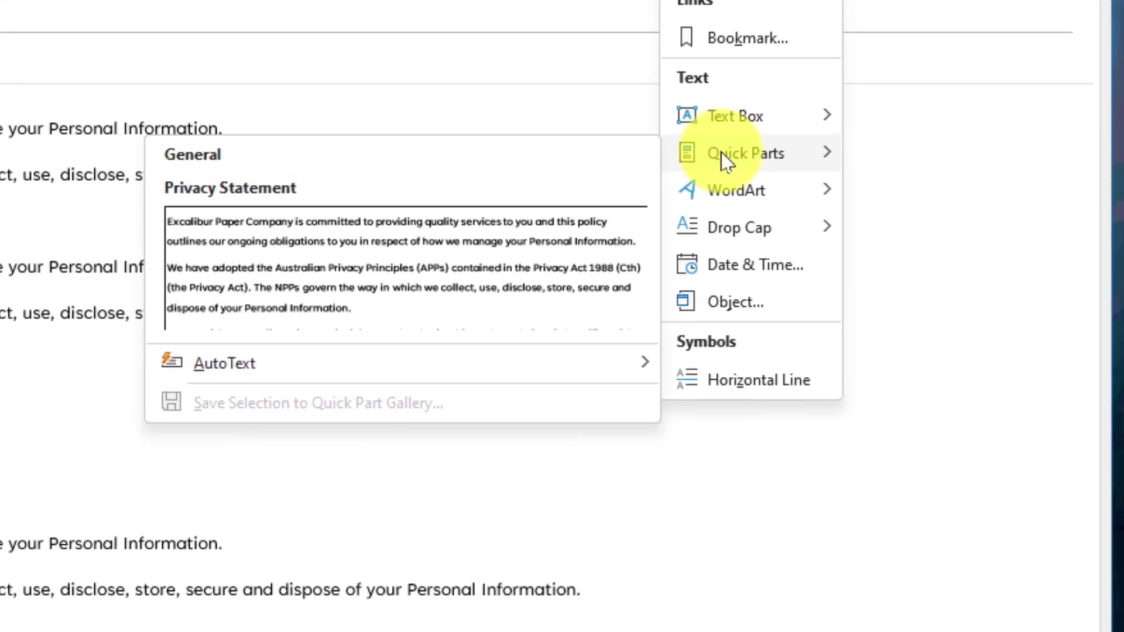
right_click(315, 204)
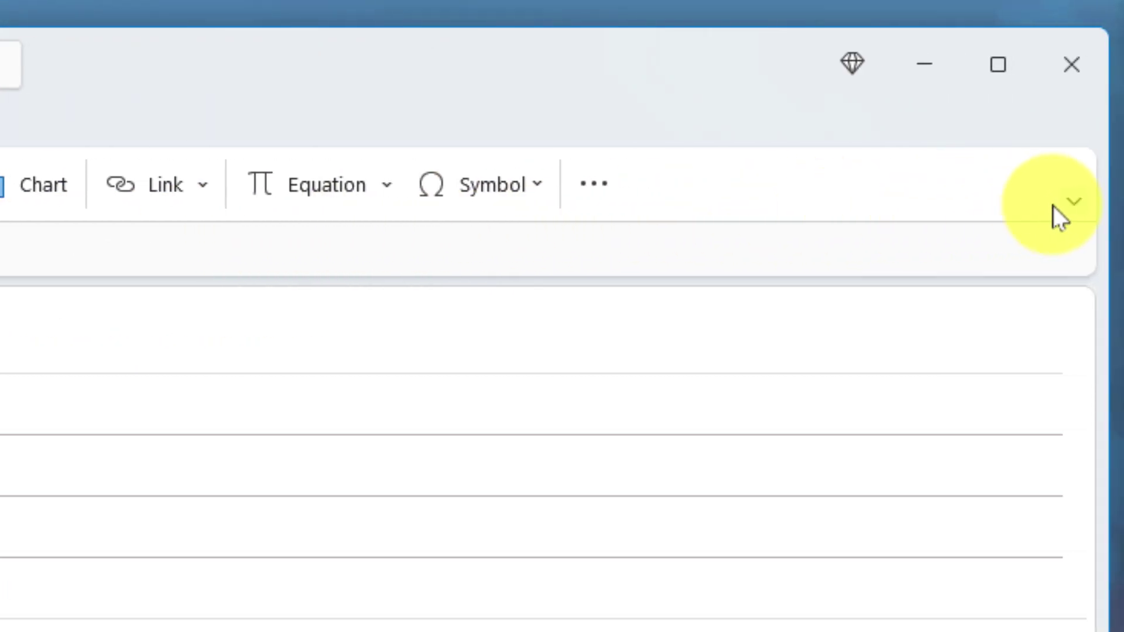
left_click(1073, 207)
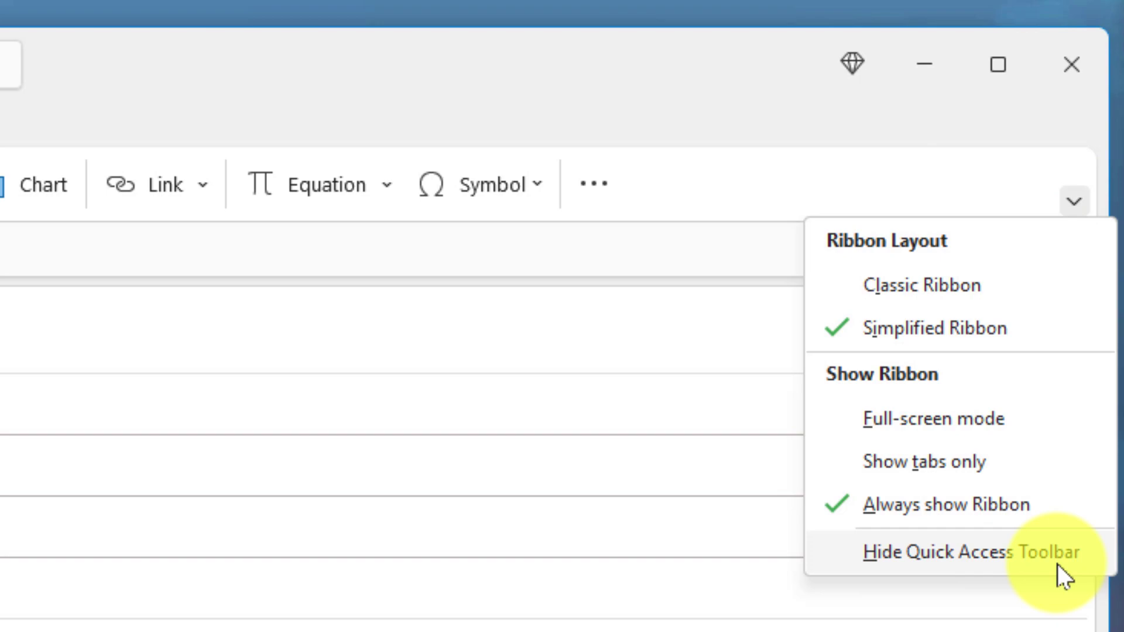
key("Escape")
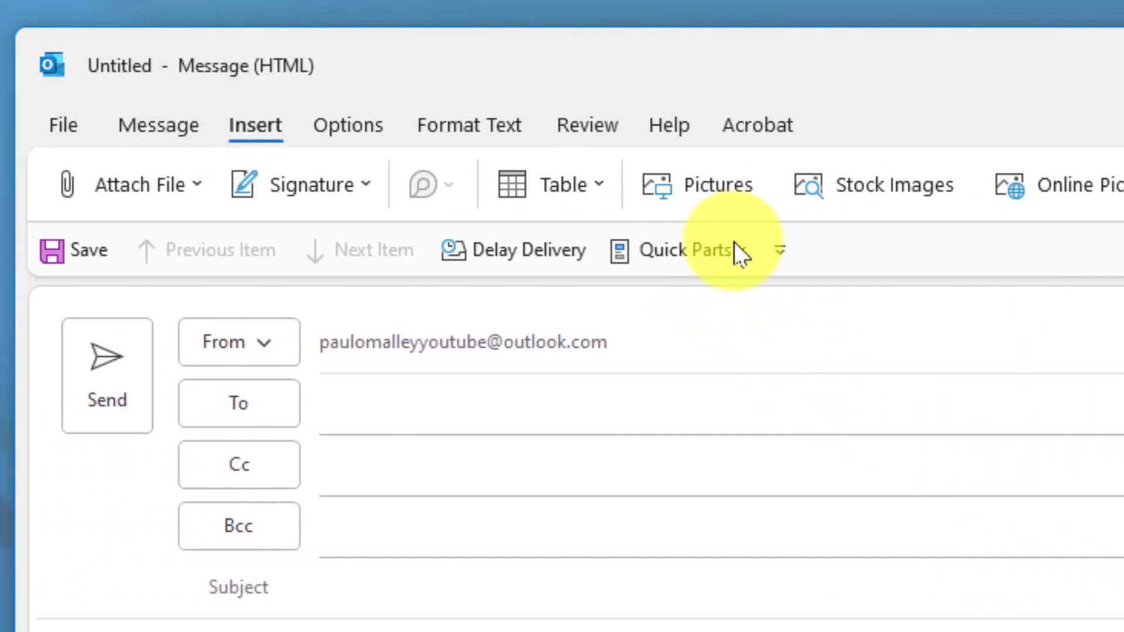
Reach the Building Blocks Organizer via the toolbar Quick Parts gallery's Organize and Delete option
left_click(735, 244)
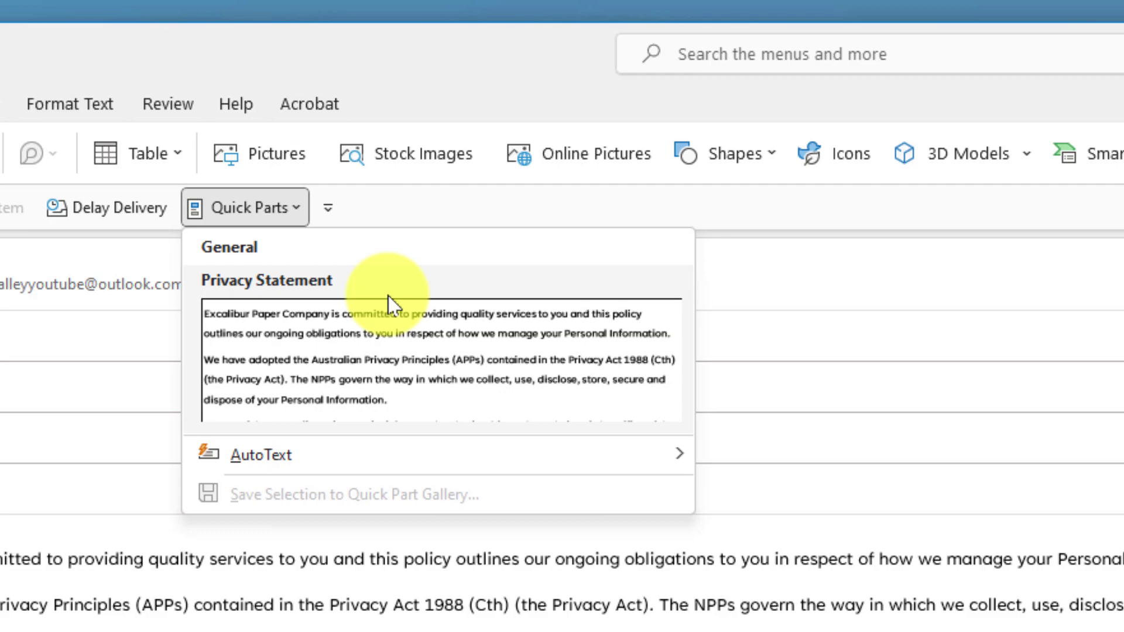
mouse_move(260, 456)
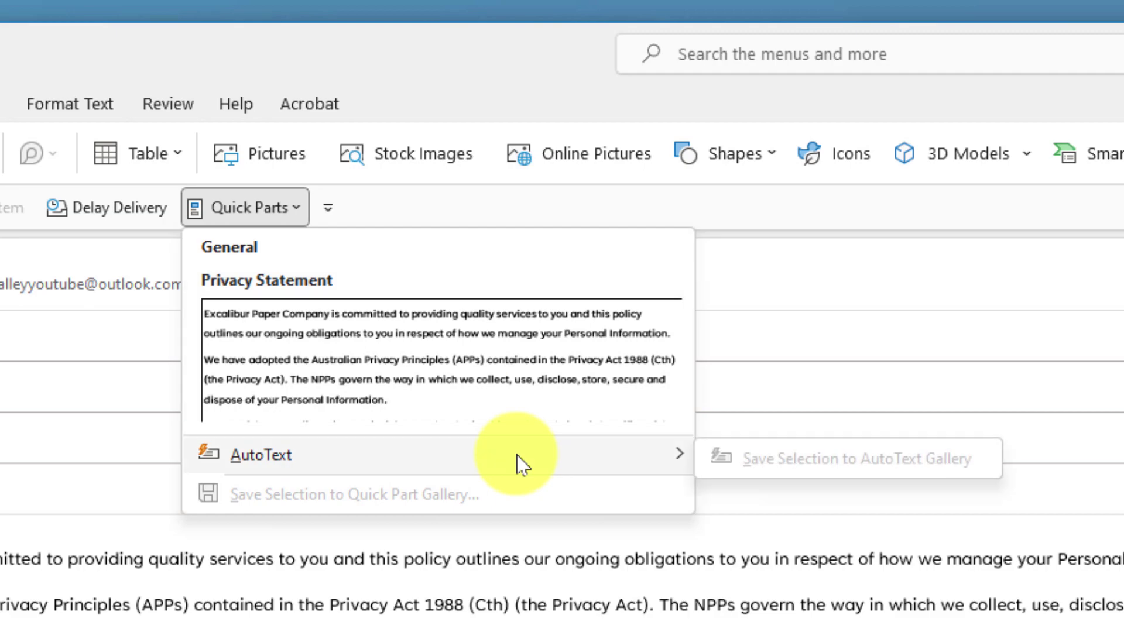
right_click(389, 291)
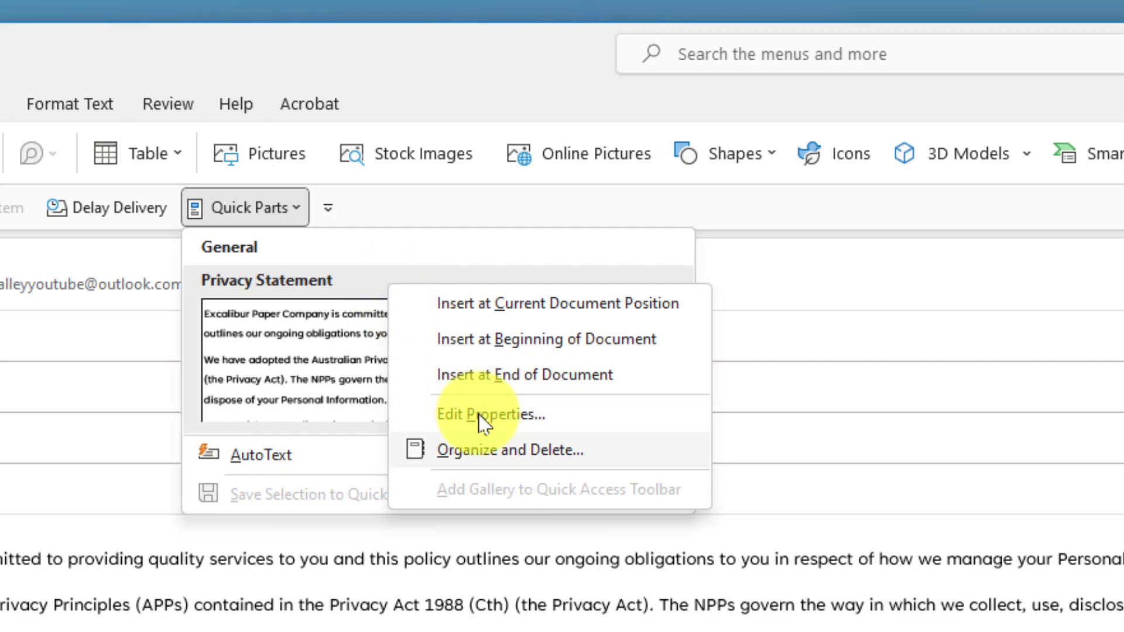
left_click(484, 456)
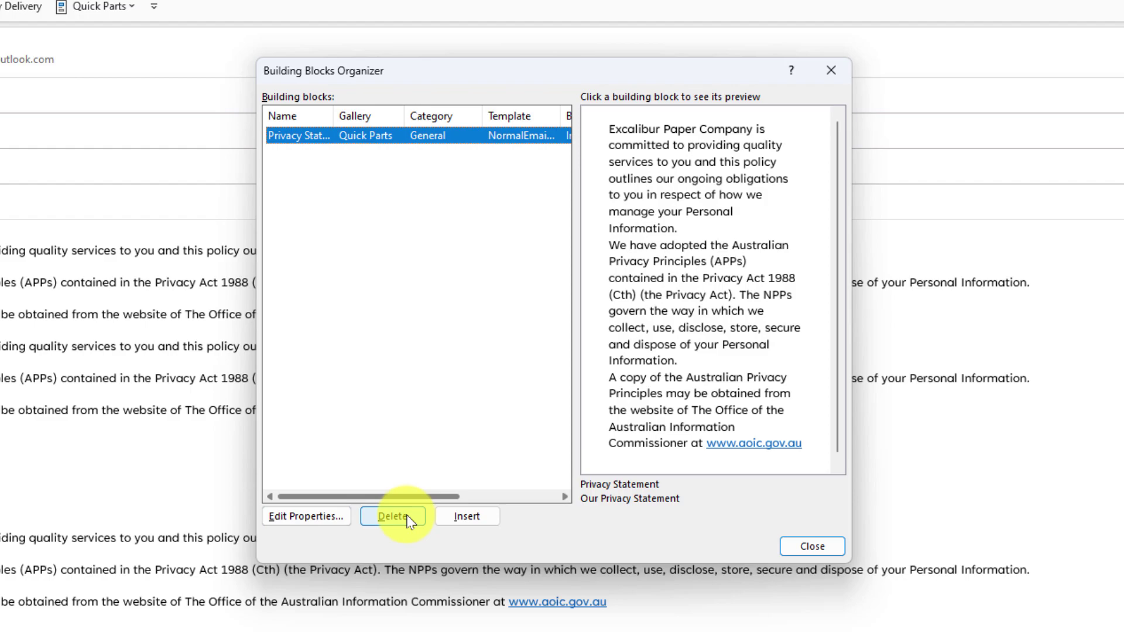
Delete the Privacy Statement building block, confirm with Yes and close the organizer
left_click(475, 518)
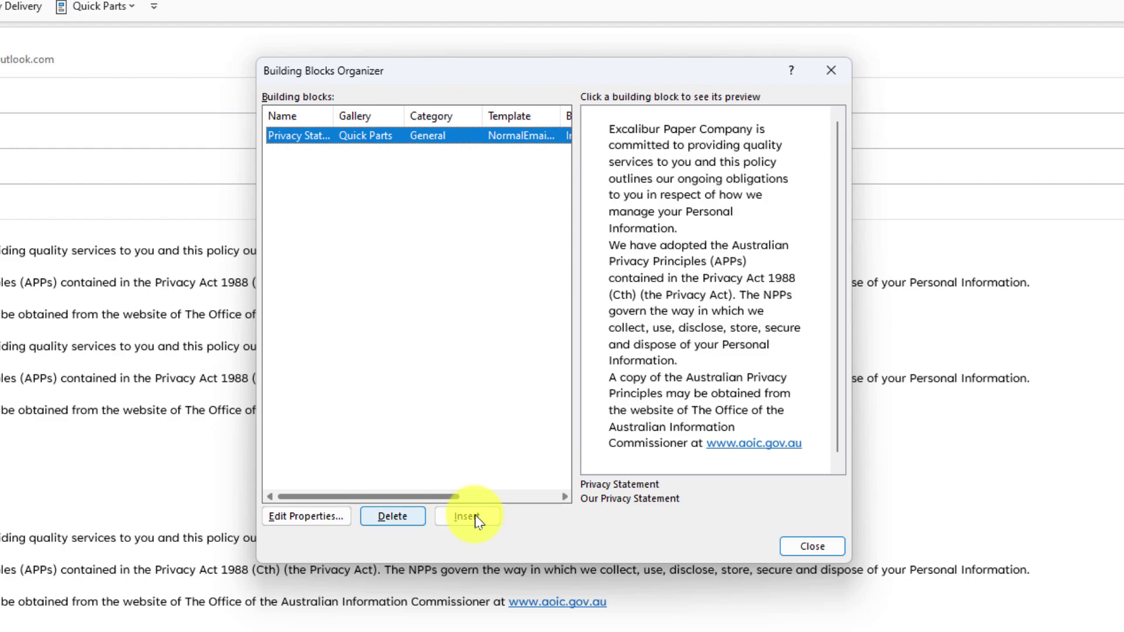
left_click(400, 516)
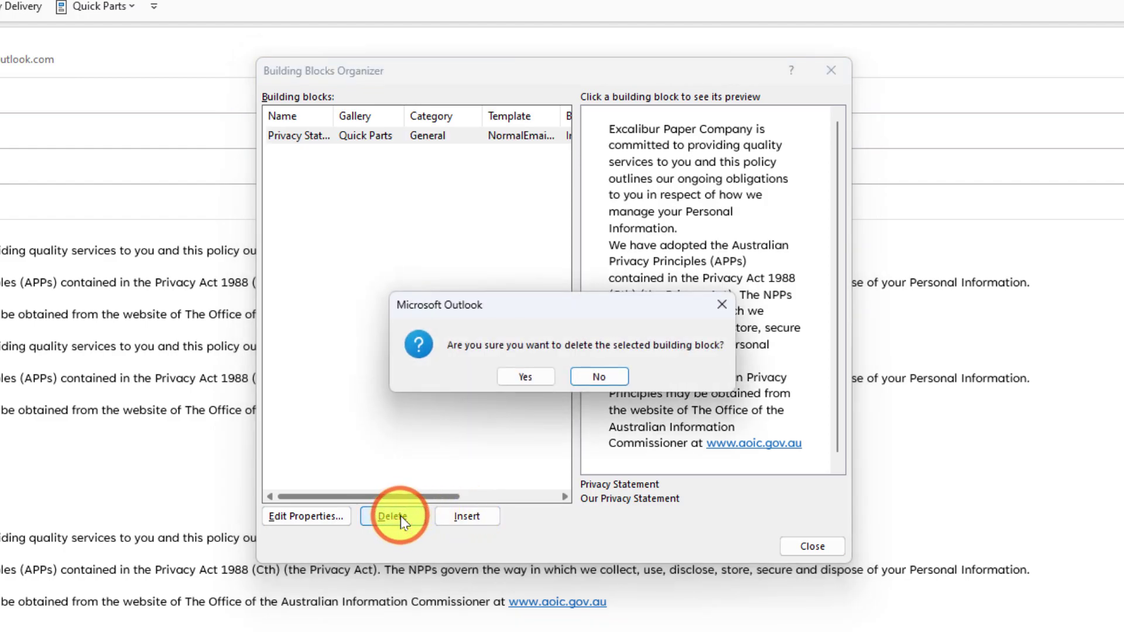
left_click(520, 378)
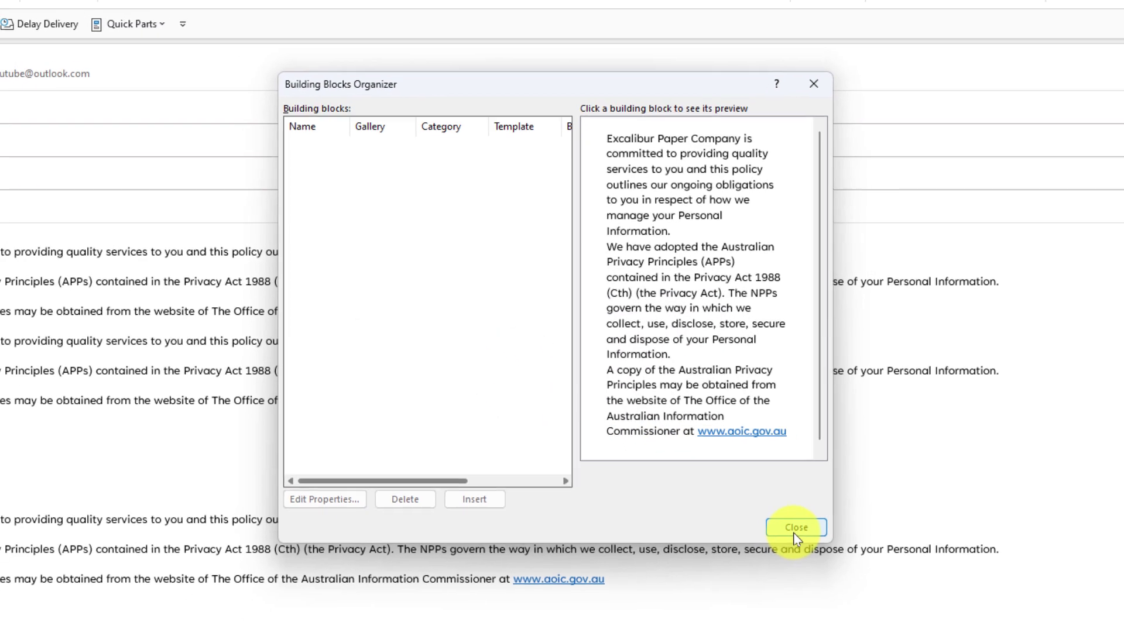
left_click(794, 530)
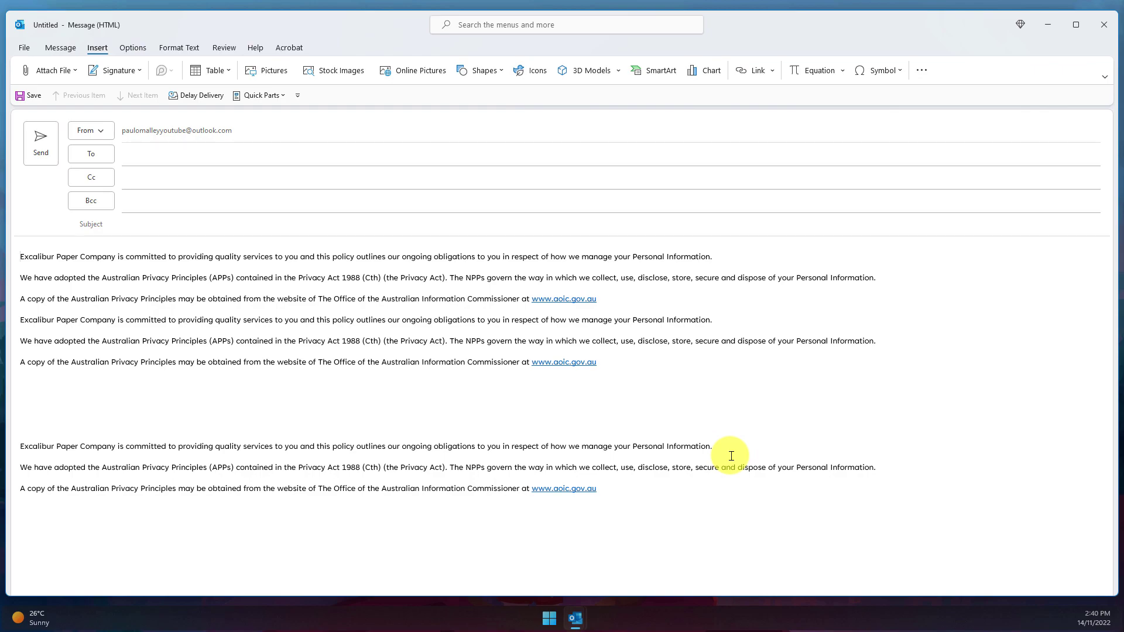
Confirm the Quick Parts gallery is empty, then minimize Outlook to return to the inbox view
left_click(272, 95)
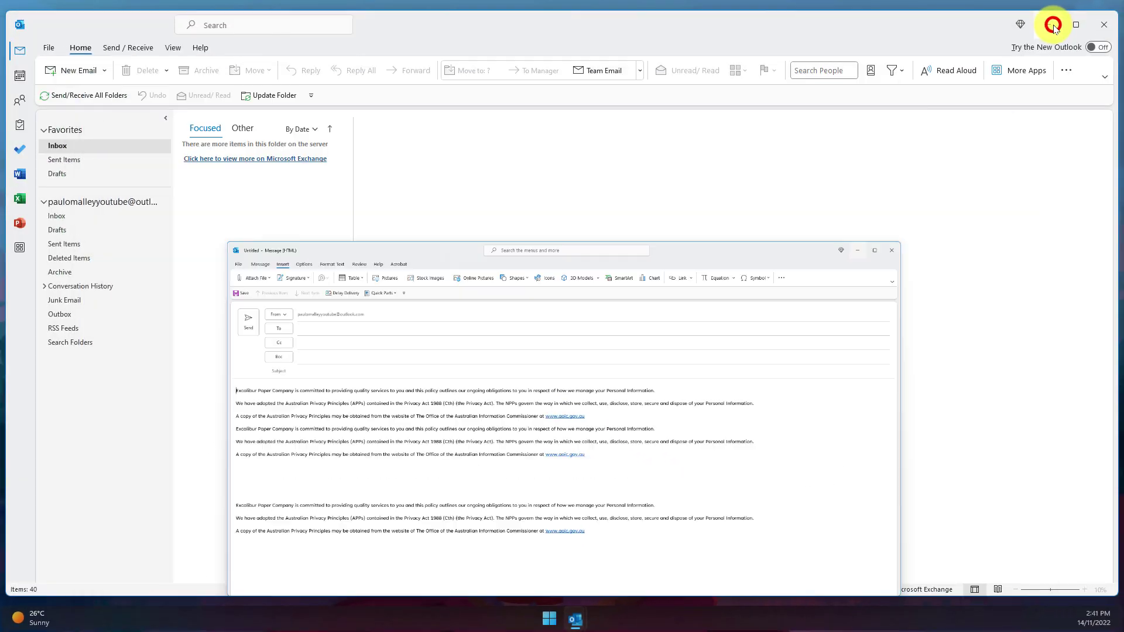
left_click(1054, 26)
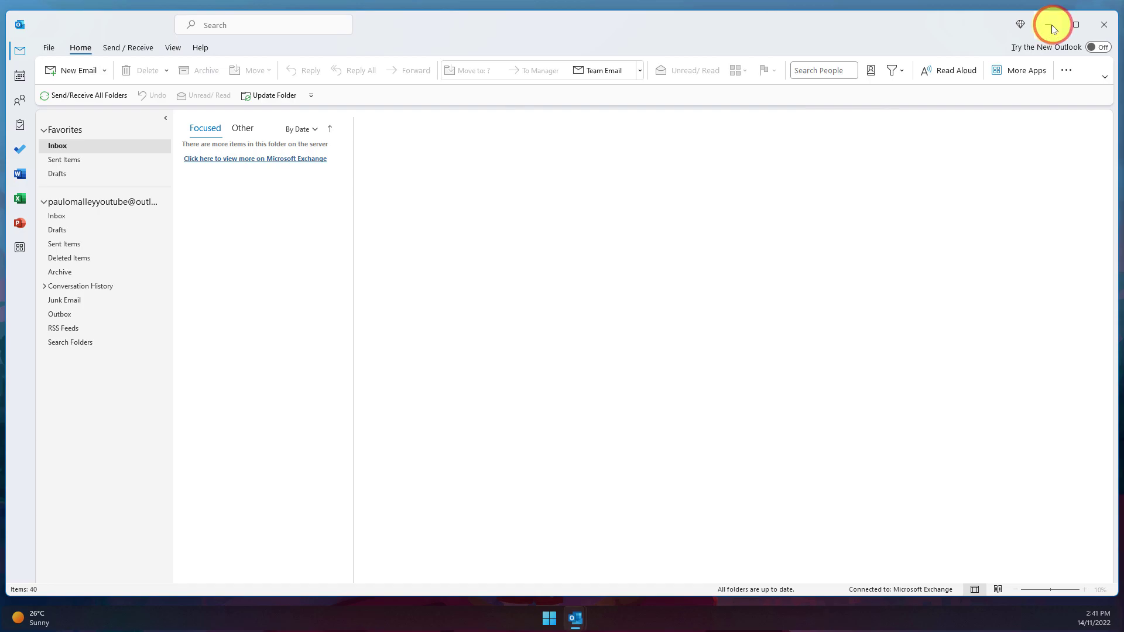